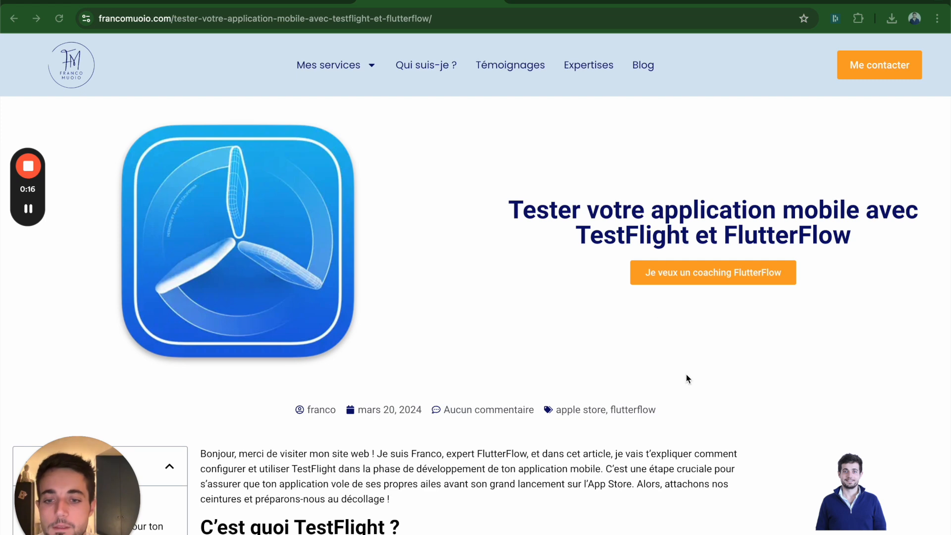
Step: Read the TestFlight and FlutterFlow article from its introduction to the One-Click Deployment and App Store Connect instructions
{"action": "scroll", "coordinate": [685, 374], "scroll_direction": "down", "scroll_amount": 6}
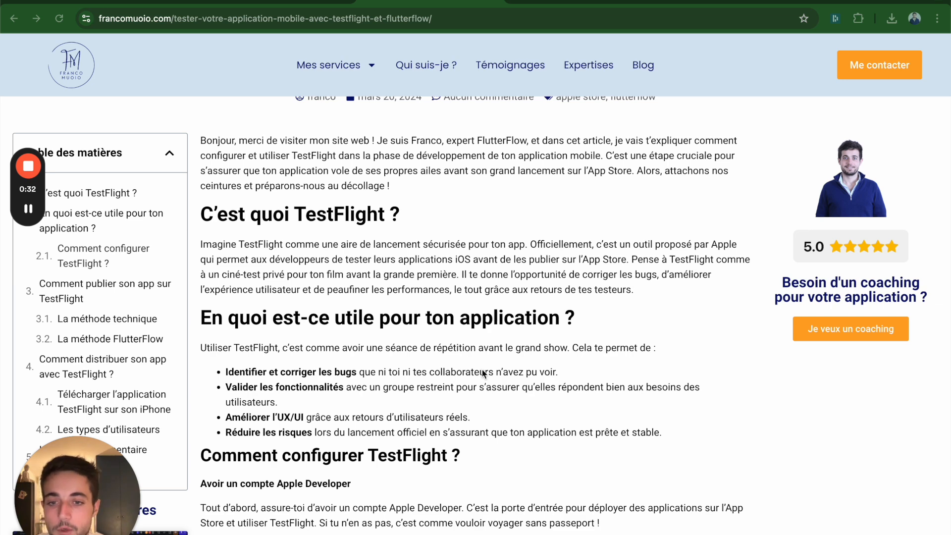
{"action": "scroll", "coordinate": [483, 369], "scroll_direction": "down", "scroll_amount": 3}
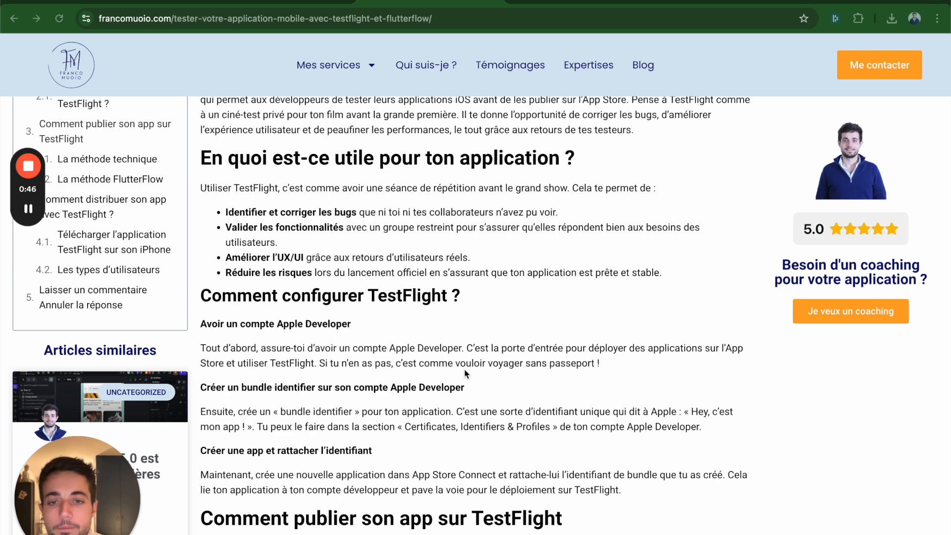
{"action": "scroll", "coordinate": [482, 400], "scroll_direction": "down", "scroll_amount": 5}
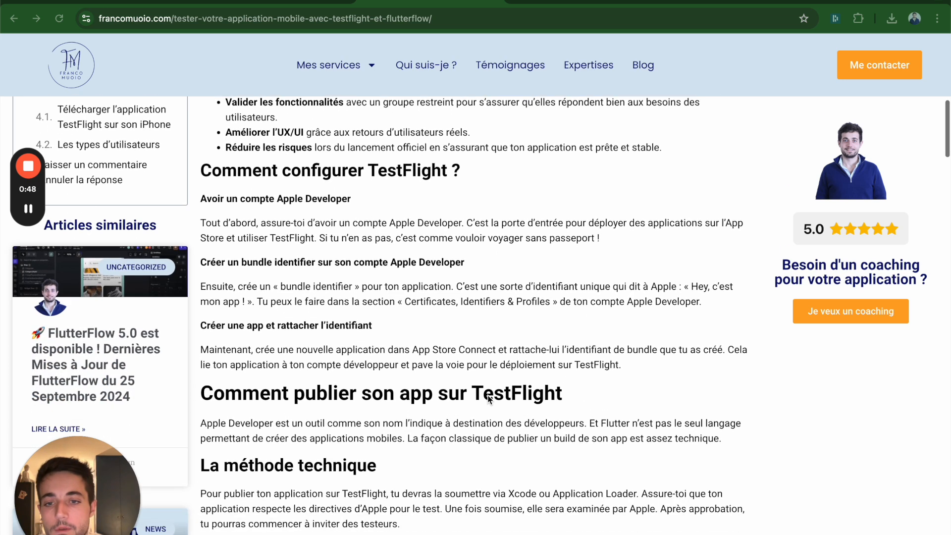
{"action": "scroll", "coordinate": [553, 405], "scroll_direction": "down", "scroll_amount": 6}
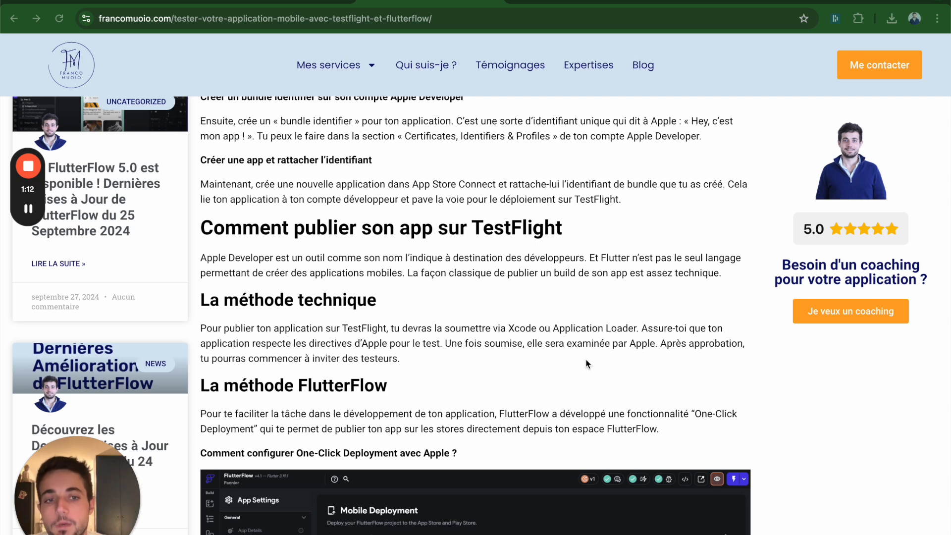
{"action": "scroll", "coordinate": [587, 365], "scroll_direction": "down", "scroll_amount": 5}
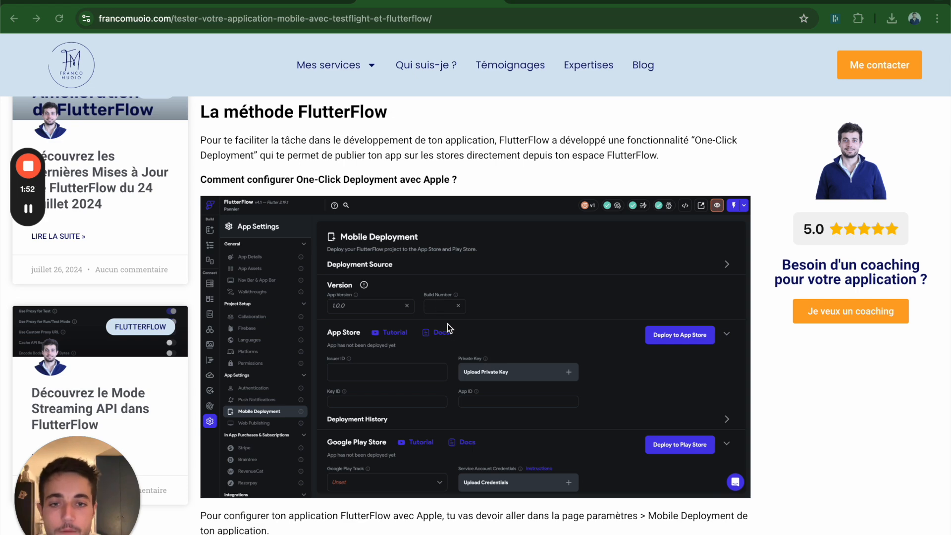
{"action": "scroll", "coordinate": [447, 328], "scroll_direction": "down", "scroll_amount": 7}
{"action": "scroll", "coordinate": [483, 173], "scroll_direction": "up", "scroll_amount": 2}
{"action": "mouse_move", "coordinate": [31, 174]}
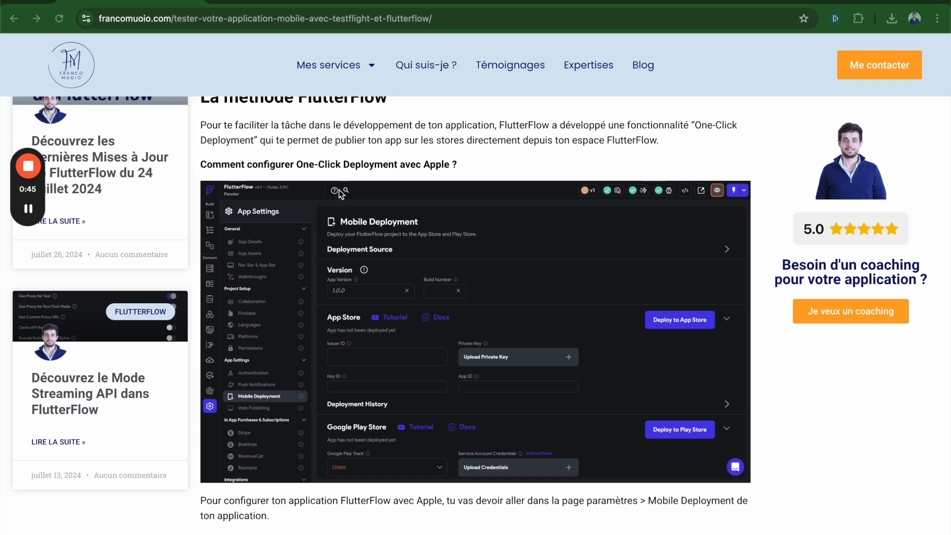
{"action": "mouse_move", "coordinate": [37, 168]}
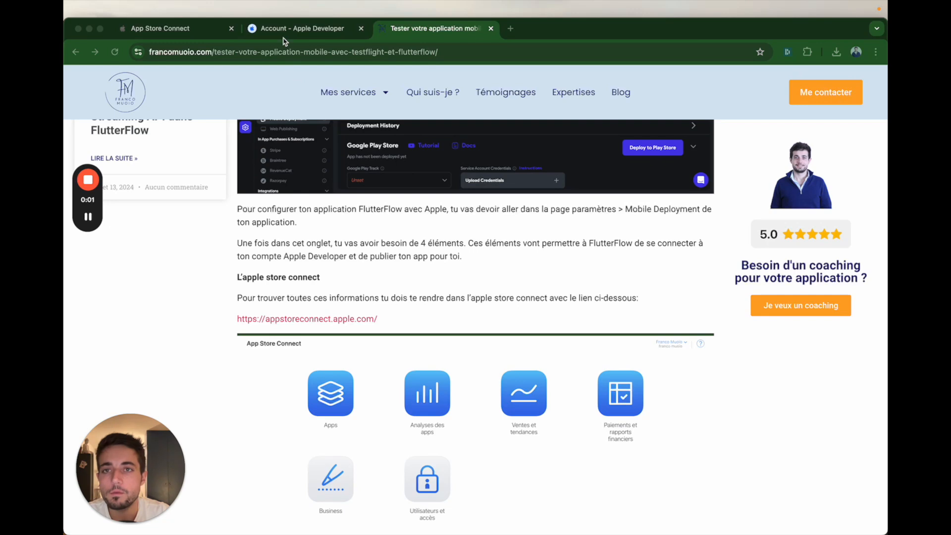
Step: Switch to the Apple Developer account page, open its Identifiers list and start registering a new identifier
{"action": "left_click", "coordinate": [286, 34]}
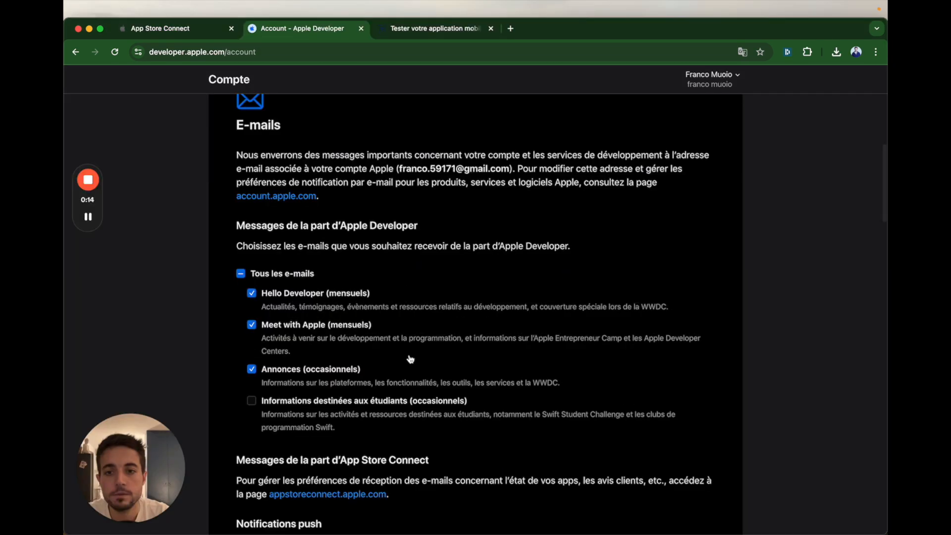
{"action": "scroll", "coordinate": [411, 358], "scroll_direction": "up", "scroll_amount": 6}
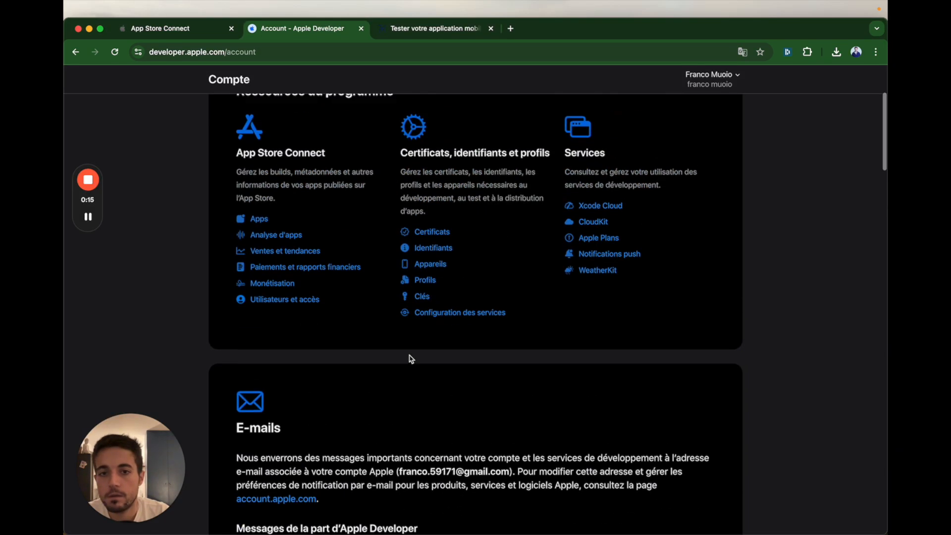
{"action": "scroll", "coordinate": [411, 358], "scroll_direction": "up", "scroll_amount": 2}
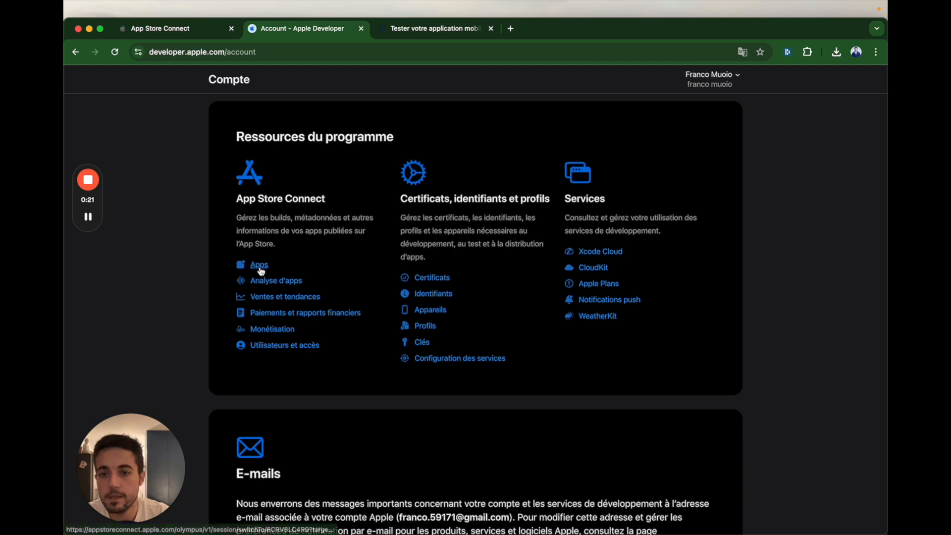
{"action": "left_click", "coordinate": [437, 294]}
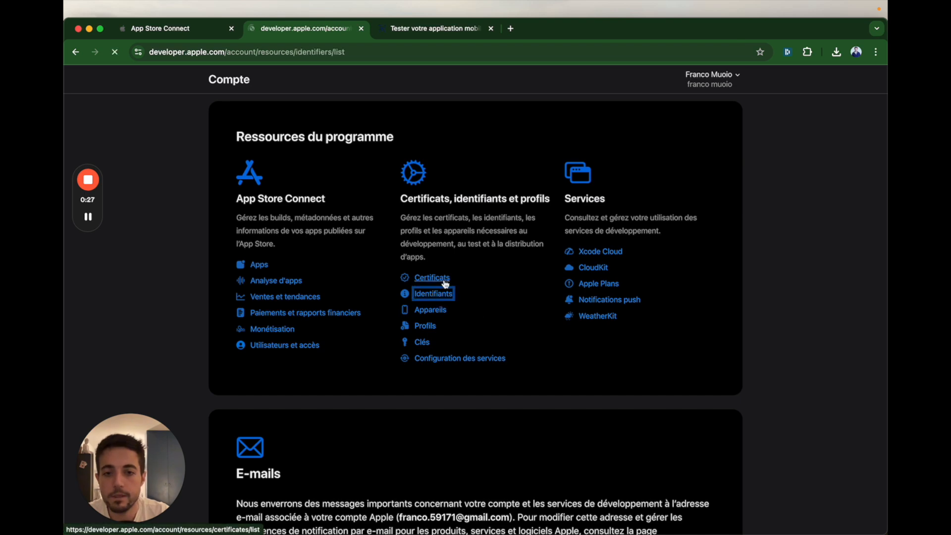
{"action": "left_click", "coordinate": [313, 155]}
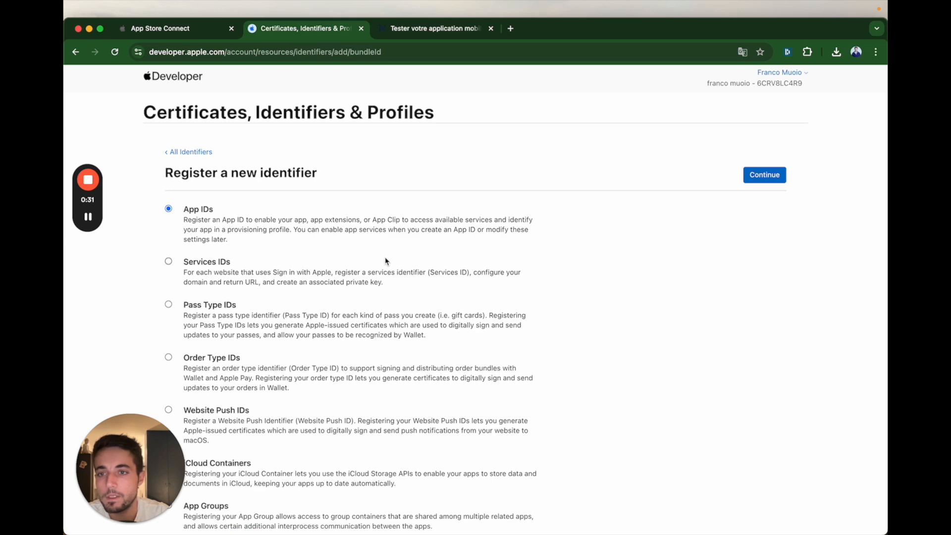
Step: Choose App IDs as the identifier kind and App as its type, and continue to the registration form
{"action": "scroll", "coordinate": [526, 267], "scroll_direction": "down", "scroll_amount": 3}
{"action": "scroll", "coordinate": [592, 285], "scroll_direction": "up", "scroll_amount": 3}
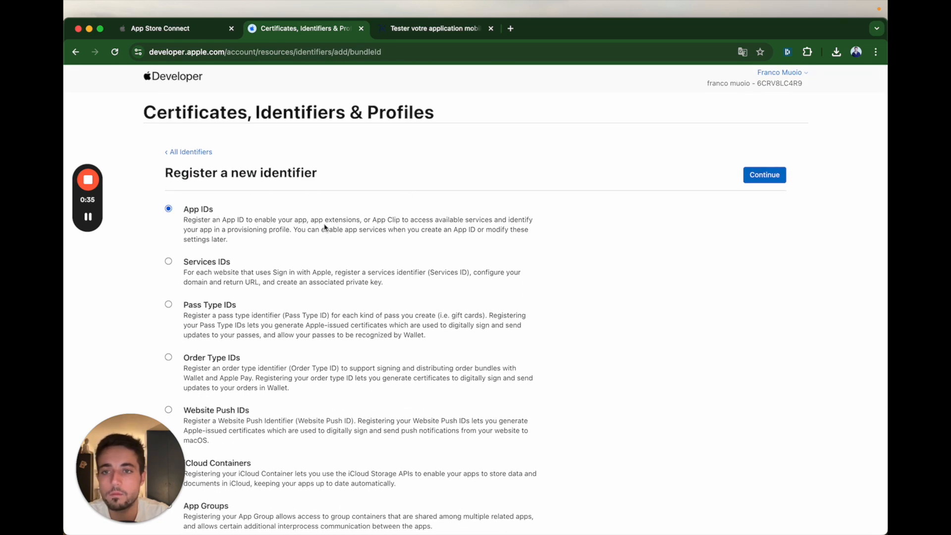
{"action": "left_click", "coordinate": [753, 178]}
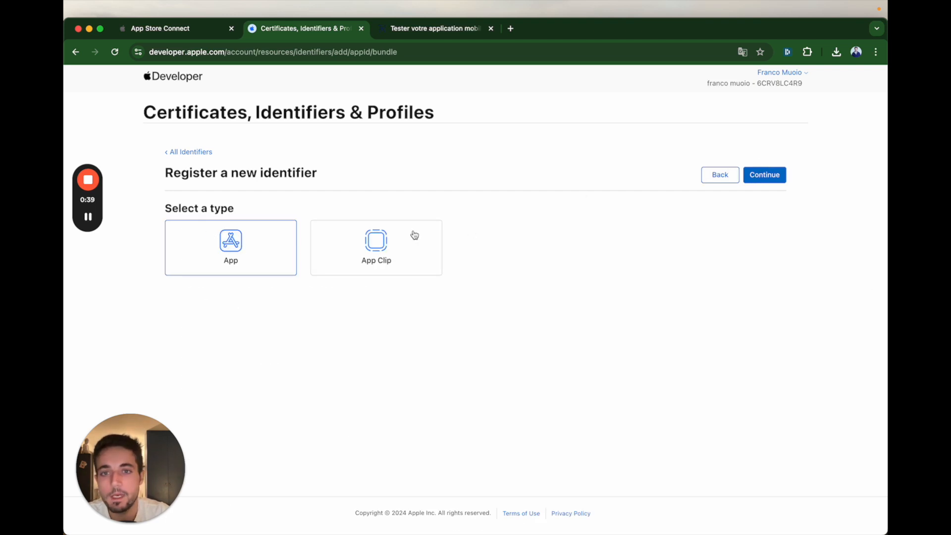
{"action": "left_click", "coordinate": [765, 177]}
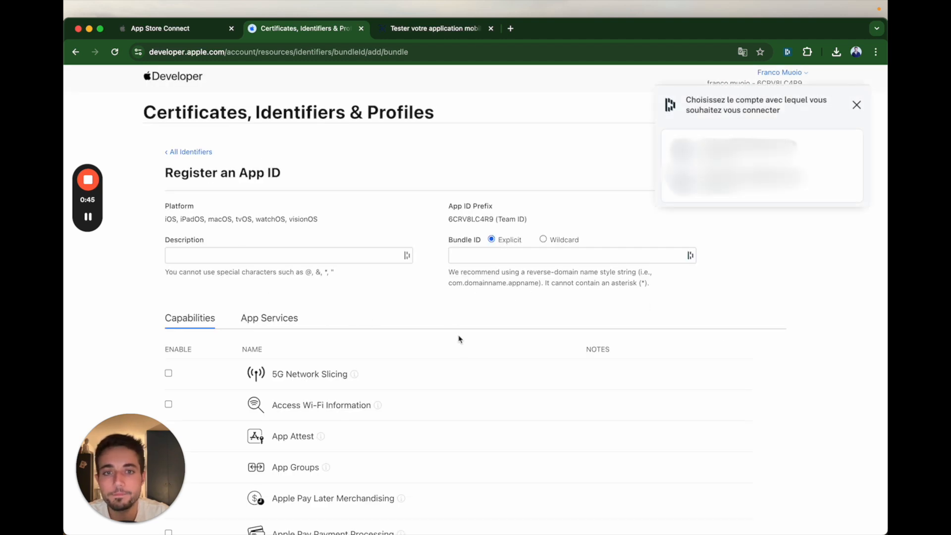
Step: Look through the full list of capabilities available for the new App ID
{"action": "scroll", "coordinate": [463, 346], "scroll_direction": "down", "scroll_amount": 5}
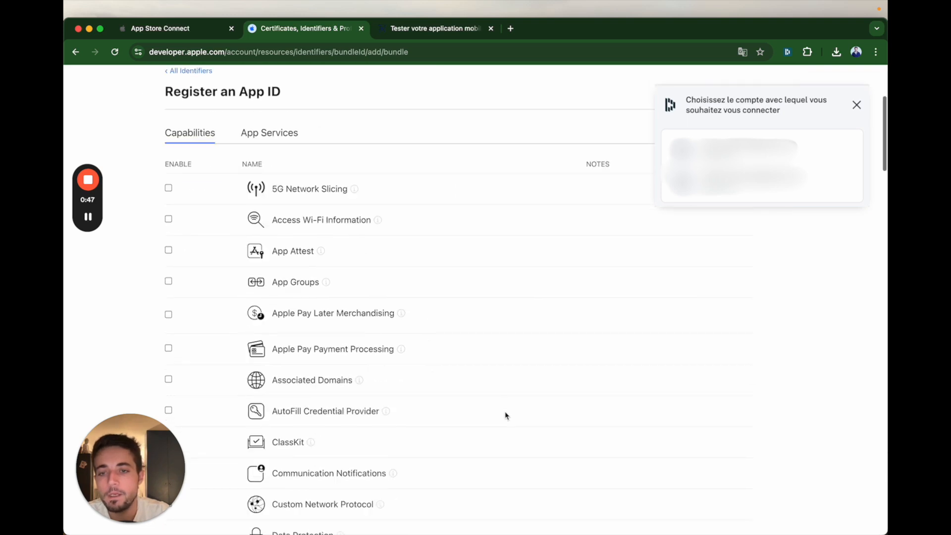
{"action": "scroll", "coordinate": [485, 374], "scroll_direction": "down", "scroll_amount": 4}
{"action": "scroll", "coordinate": [604, 350], "scroll_direction": "up", "scroll_amount": 6}
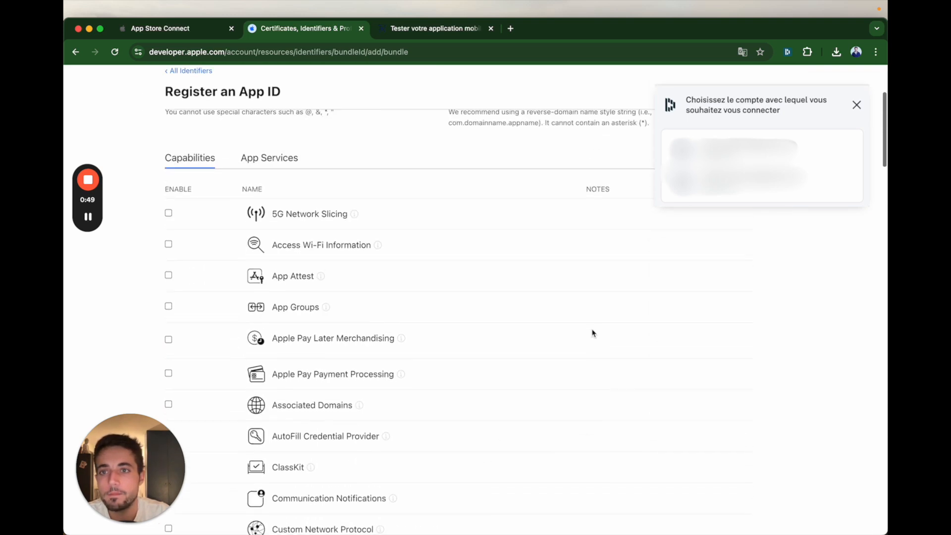
{"action": "scroll", "coordinate": [582, 336], "scroll_direction": "up", "scroll_amount": 1}
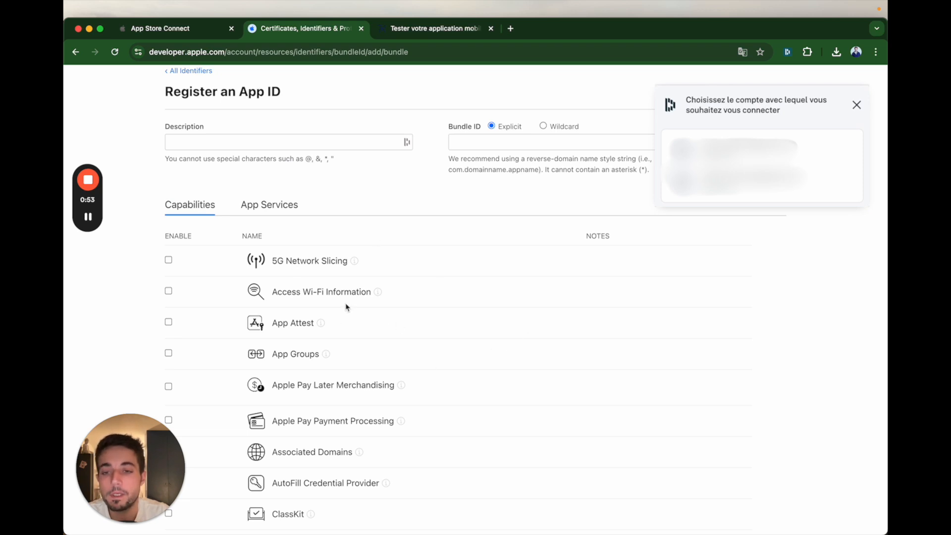
{"action": "scroll", "coordinate": [341, 302], "scroll_direction": "down", "scroll_amount": 10}
{"action": "scroll", "coordinate": [349, 308], "scroll_direction": "up", "scroll_amount": 5}
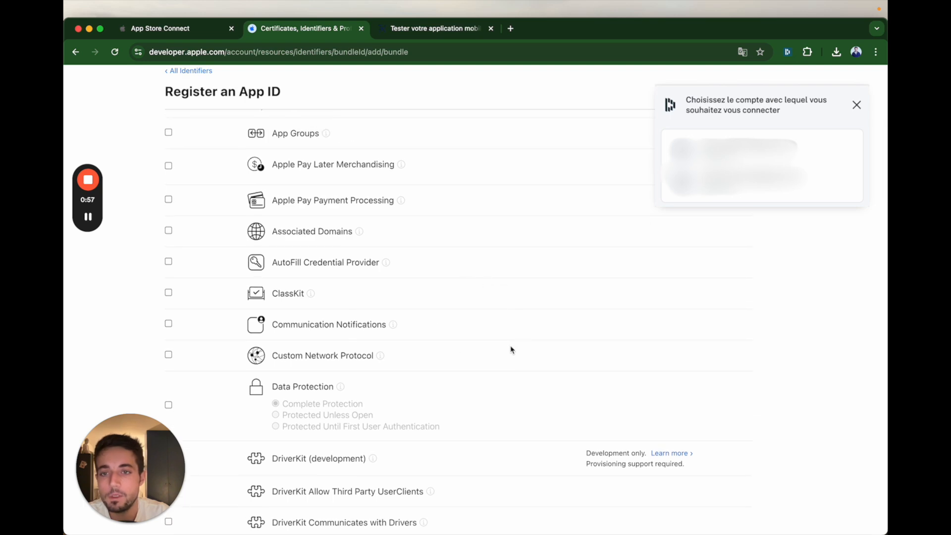
{"action": "scroll", "coordinate": [512, 350], "scroll_direction": "down", "scroll_amount": 8}
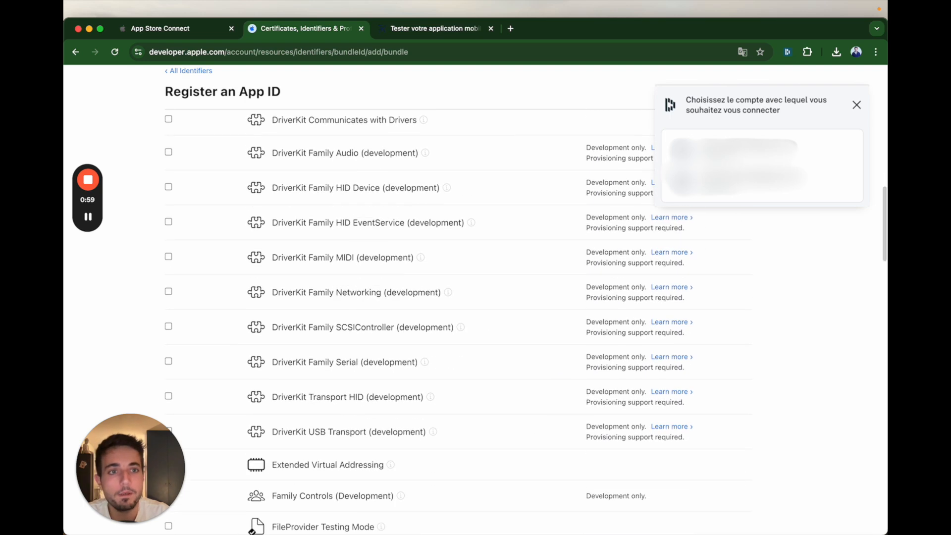
{"action": "scroll", "coordinate": [481, 357], "scroll_direction": "down", "scroll_amount": 6}
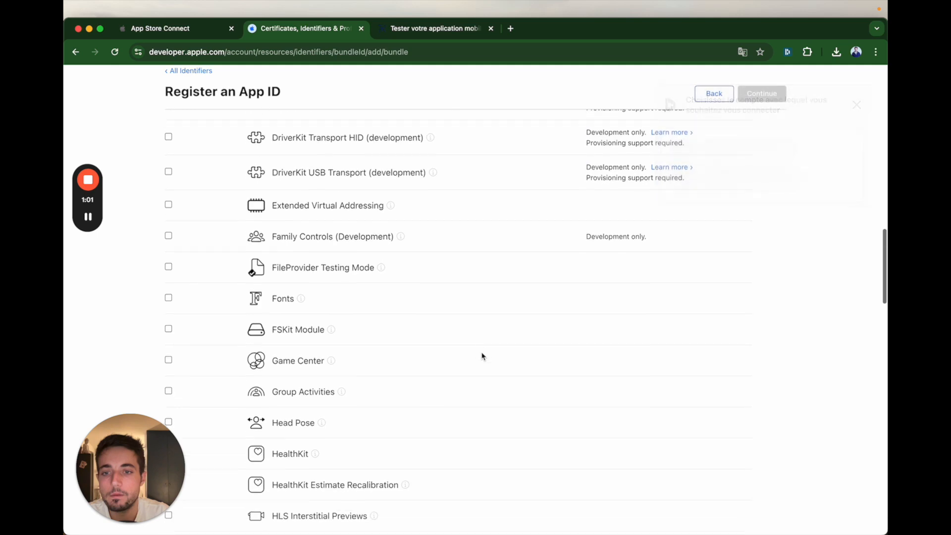
{"action": "scroll", "coordinate": [482, 357], "scroll_direction": "down", "scroll_amount": 3}
{"action": "scroll", "coordinate": [482, 356], "scroll_direction": "down", "scroll_amount": 7}
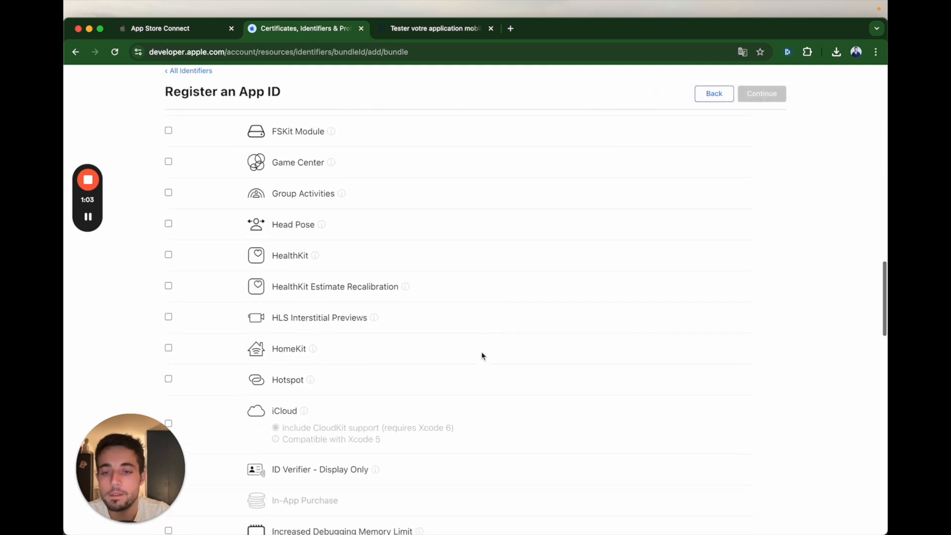
{"action": "scroll", "coordinate": [481, 355], "scroll_direction": "down", "scroll_amount": 8}
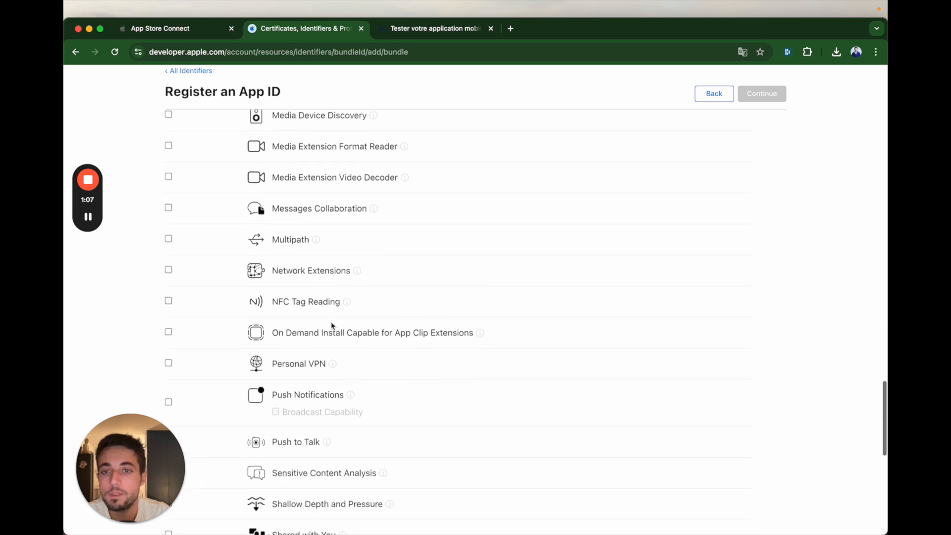
{"action": "scroll", "coordinate": [539, 286], "scroll_direction": "down", "scroll_amount": 8}
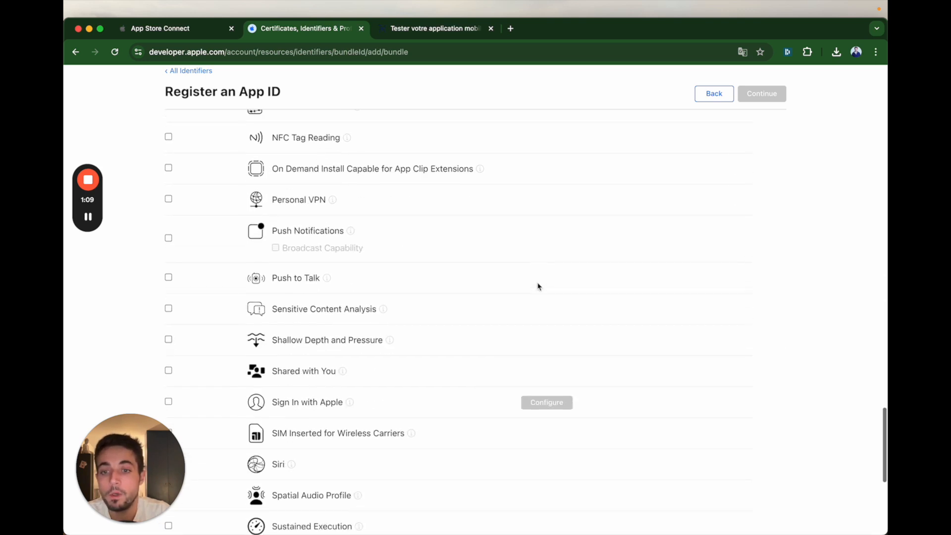
{"action": "scroll", "coordinate": [526, 279], "scroll_direction": "down", "scroll_amount": 2}
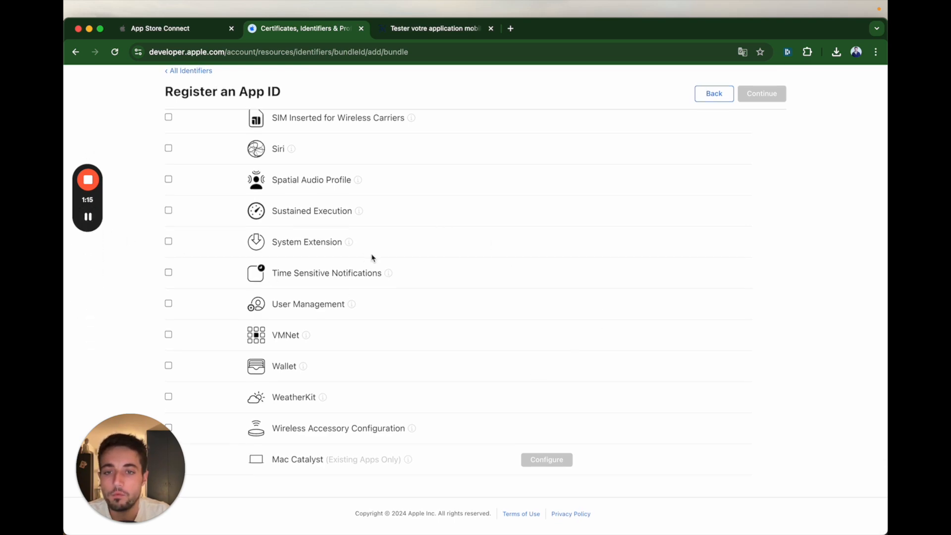
{"action": "scroll", "coordinate": [391, 279], "scroll_direction": "up", "scroll_amount": 20}
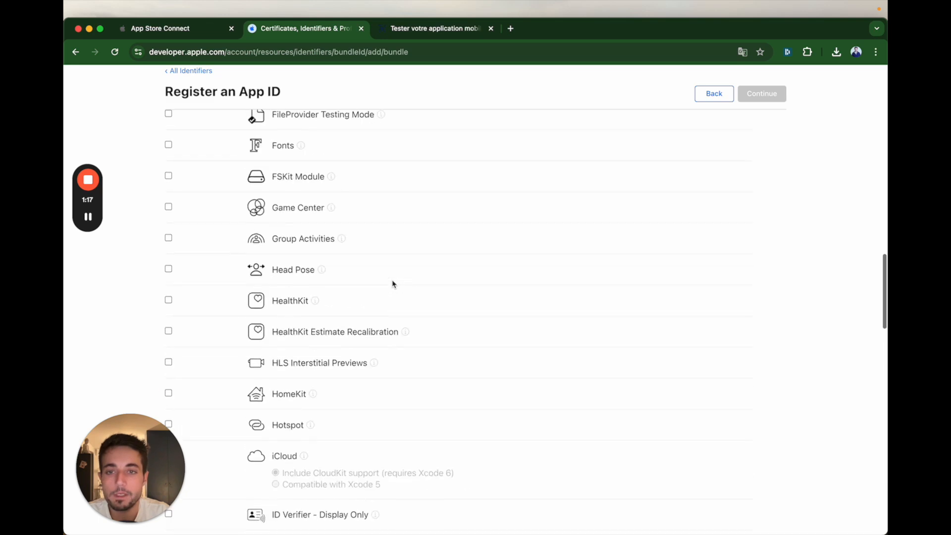
{"action": "scroll", "coordinate": [350, 261], "scroll_direction": "up", "scroll_amount": 5}
{"action": "scroll", "coordinate": [348, 258], "scroll_direction": "up", "scroll_amount": 12}
{"action": "scroll", "coordinate": [348, 259], "scroll_direction": "up", "scroll_amount": 3}
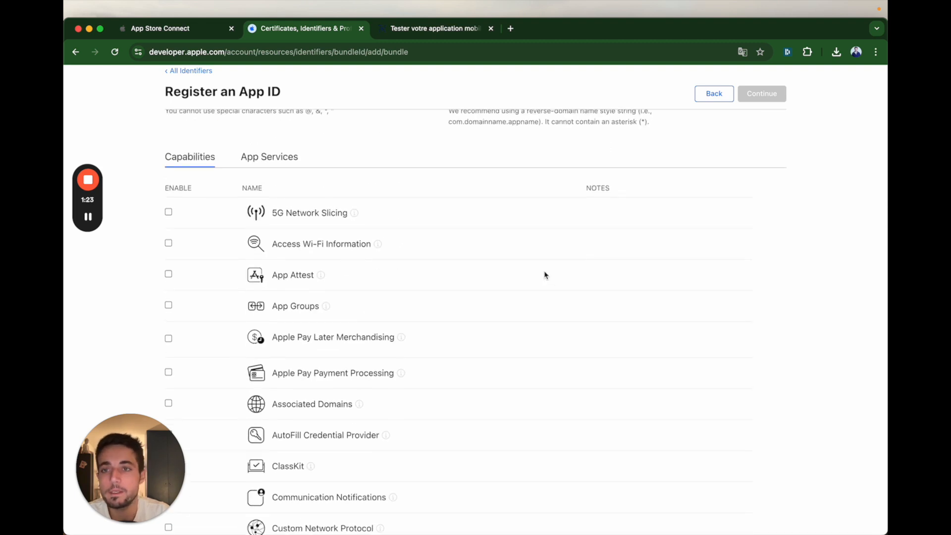
{"action": "scroll", "coordinate": [544, 275], "scroll_direction": "up", "scroll_amount": 4}
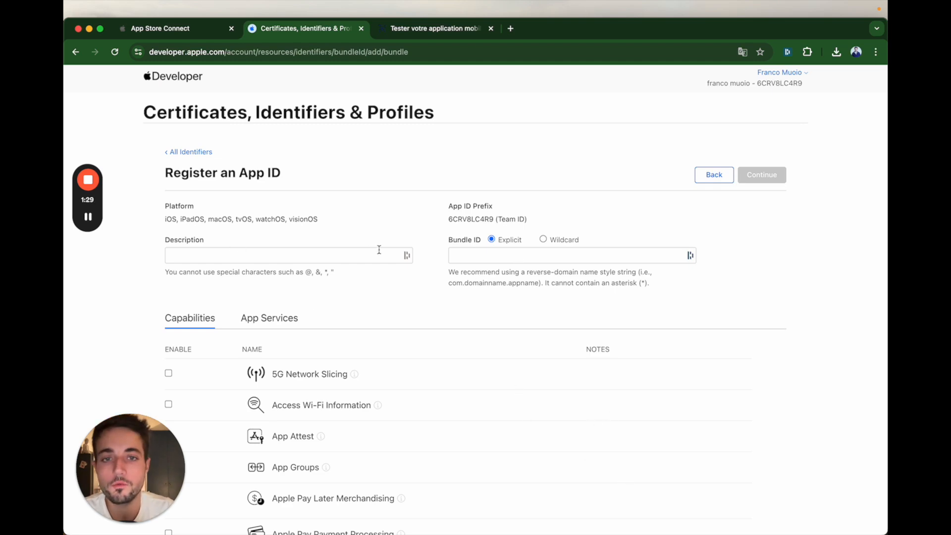
Step: Copy the package name from FlutterGPT's App Details settings in FlutterFlow into the App ID form's explicit Bundle ID
{"action": "key", "text": "ctrl+Right"}
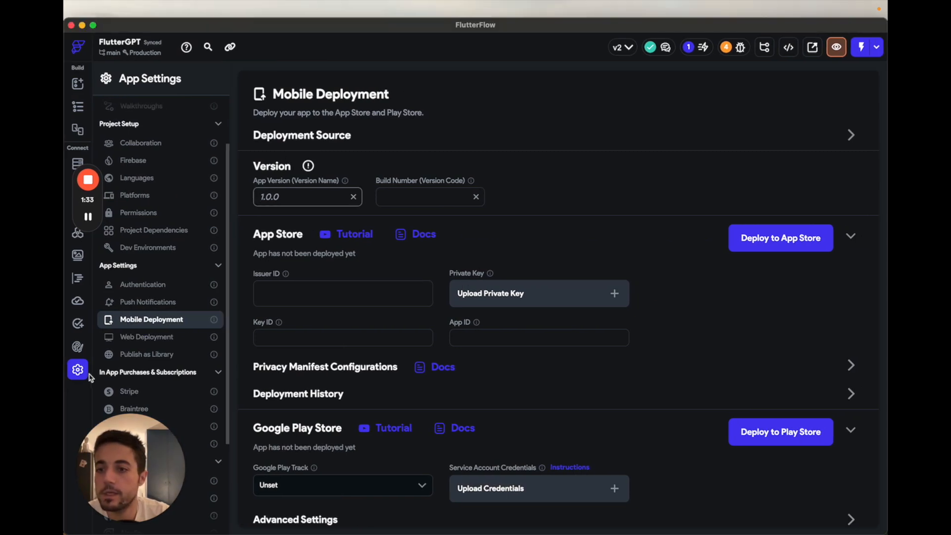
{"action": "scroll", "coordinate": [156, 150], "scroll_direction": "up", "scroll_amount": 3}
{"action": "left_click", "coordinate": [139, 123]}
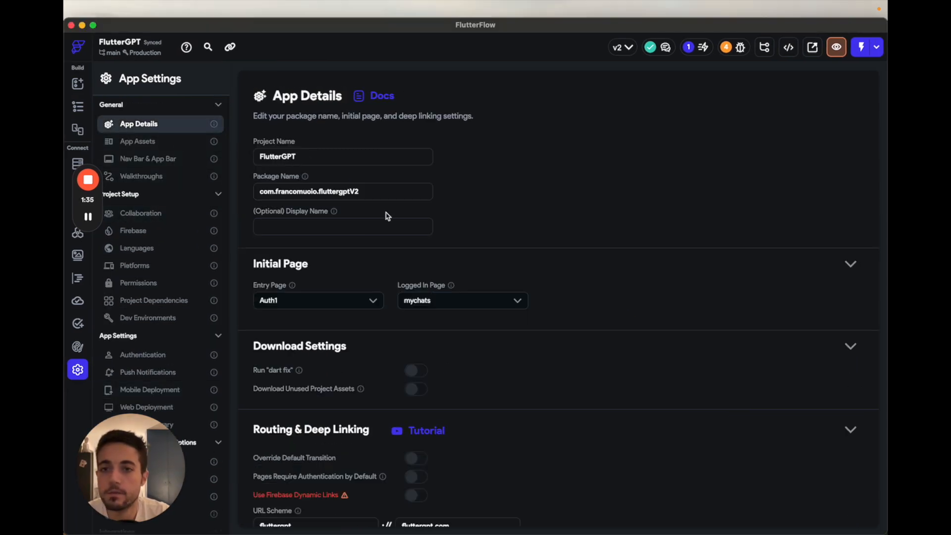
{"action": "key", "text": "ctrl+Left"}
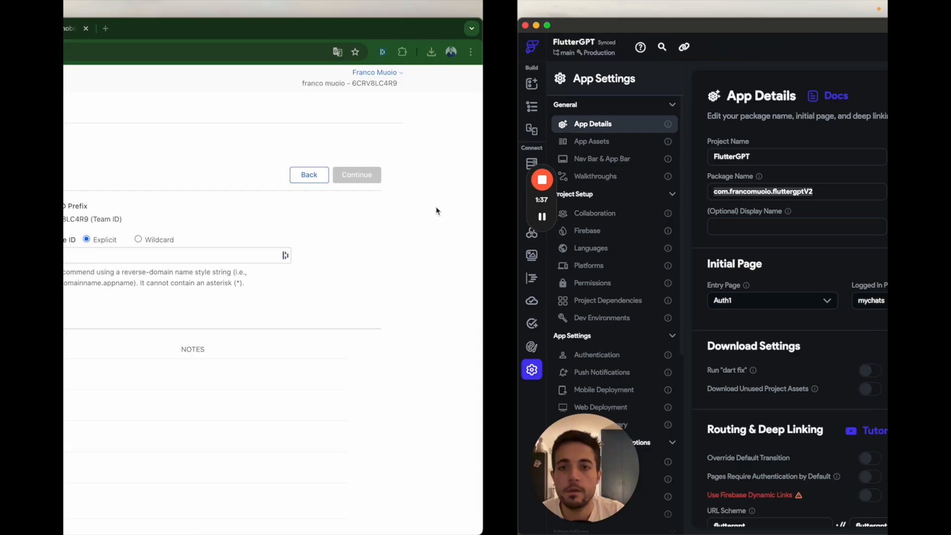
{"action": "left_click", "coordinate": [502, 254]}
{"action": "type", "text": "com.francomuoio.fluttergptV2"}
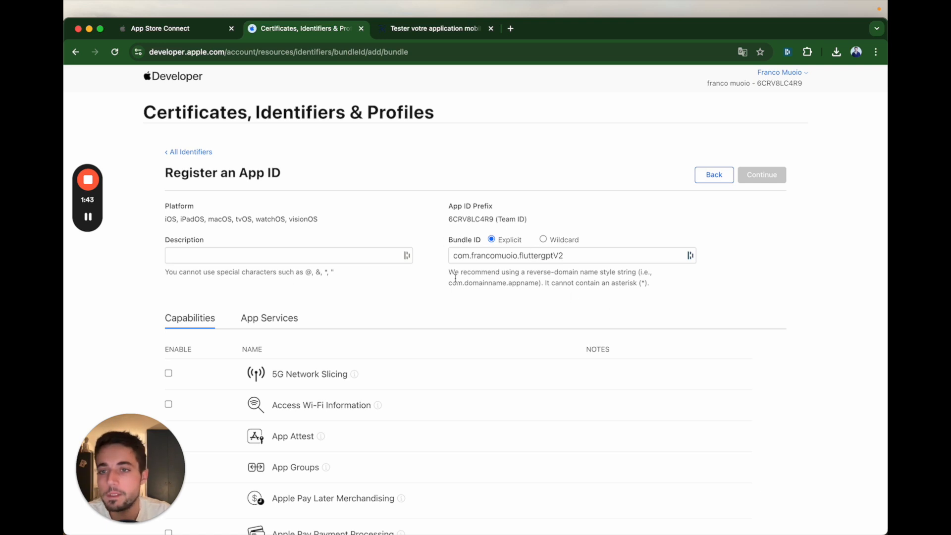
Step: Set the App ID description to "Flutter GPT" and continue to the confirmation page
{"action": "left_click", "coordinate": [231, 257]}
{"action": "type", "text": "Flu"}
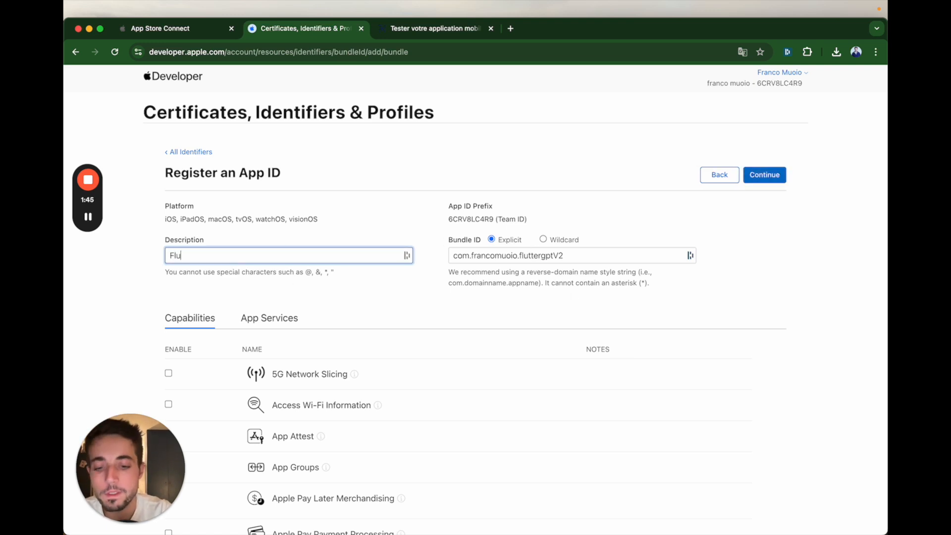
{"action": "type", "text": "tter GPT"}
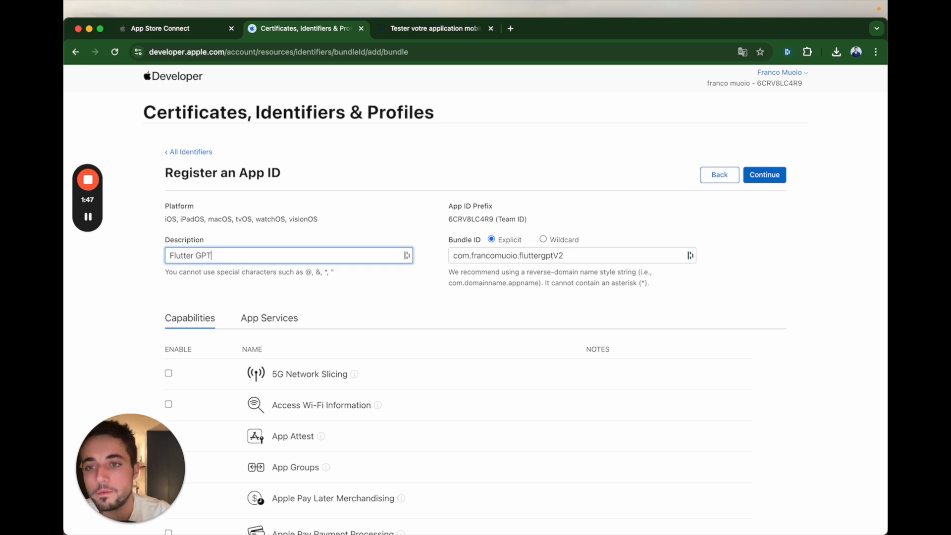
{"action": "left_click", "coordinate": [391, 304]}
{"action": "left_click", "coordinate": [760, 179]}
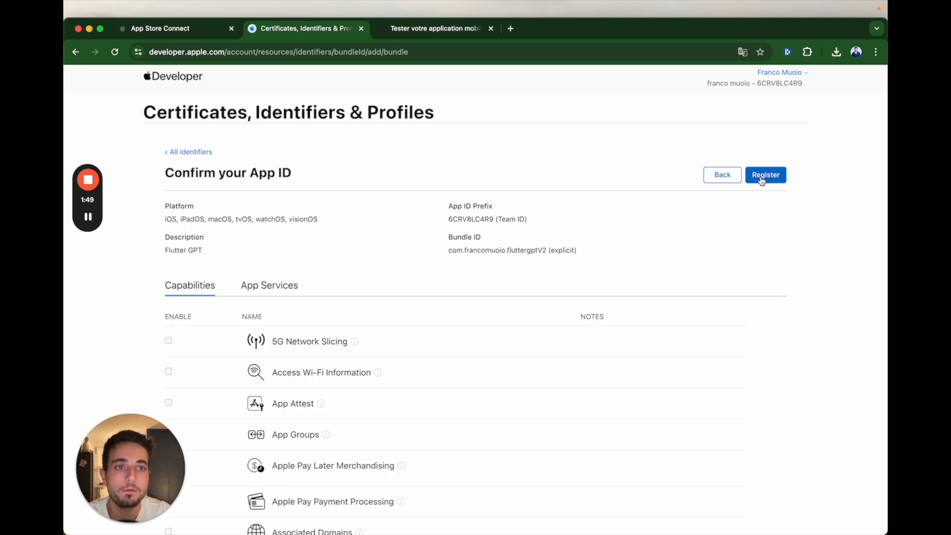
Step: Register the App ID, and open the App Store Connect apps list from the developer account page
{"action": "left_click", "coordinate": [766, 175]}
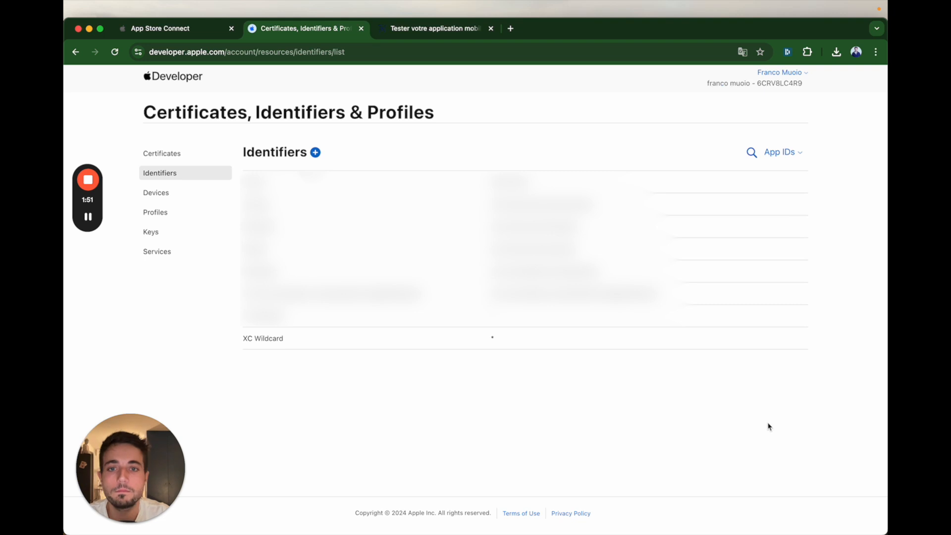
{"action": "left_click", "coordinate": [168, 80]}
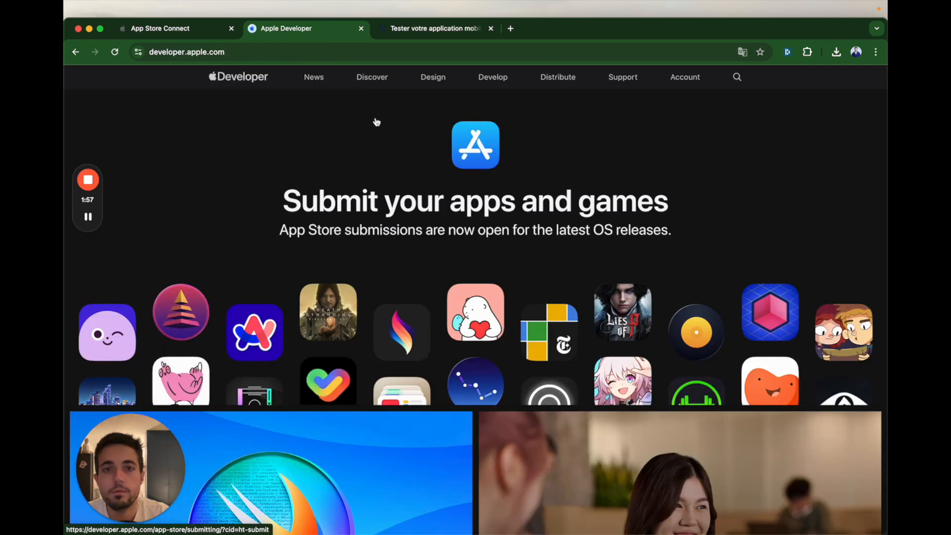
{"action": "left_click", "coordinate": [688, 77]}
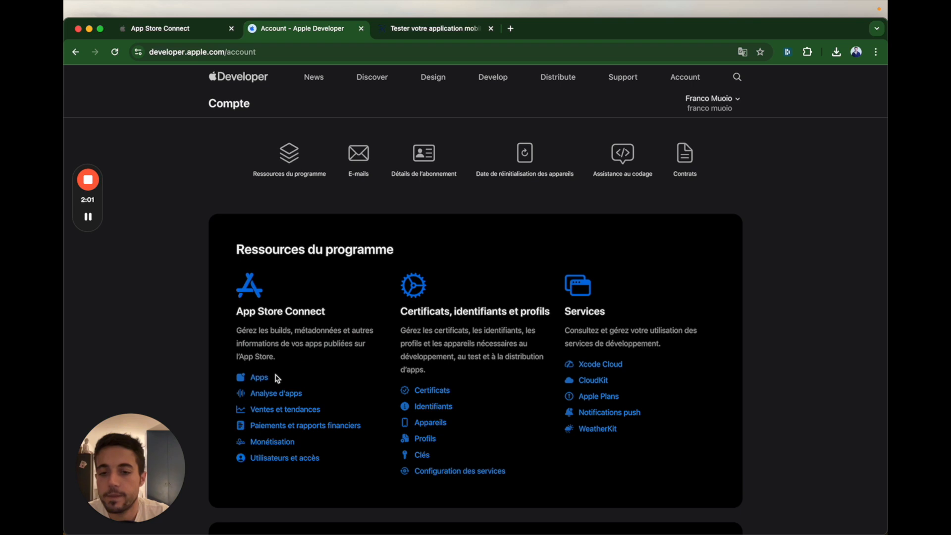
{"action": "left_click", "coordinate": [260, 378]}
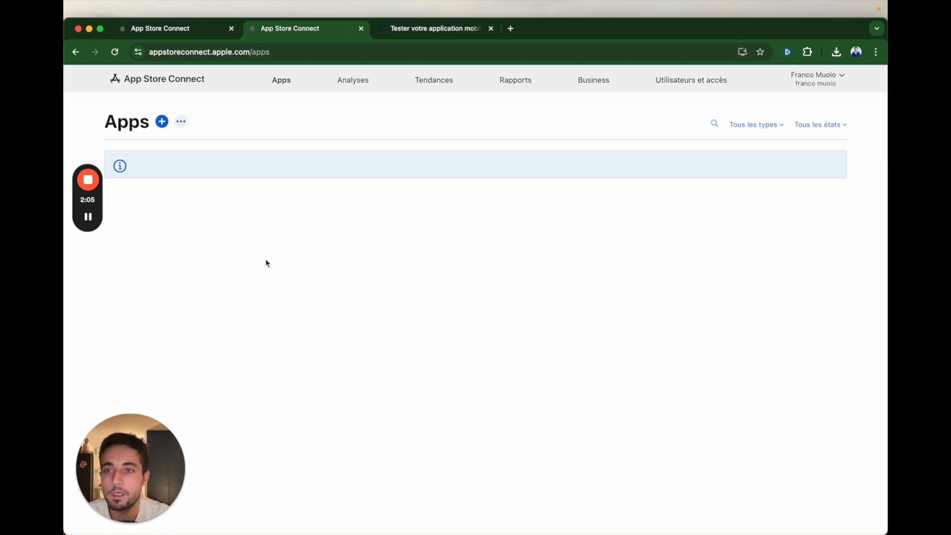
Step: Start a new app record in App Store Connect named "Flutter GPT" for the iOS platform
{"action": "left_click", "coordinate": [161, 122]}
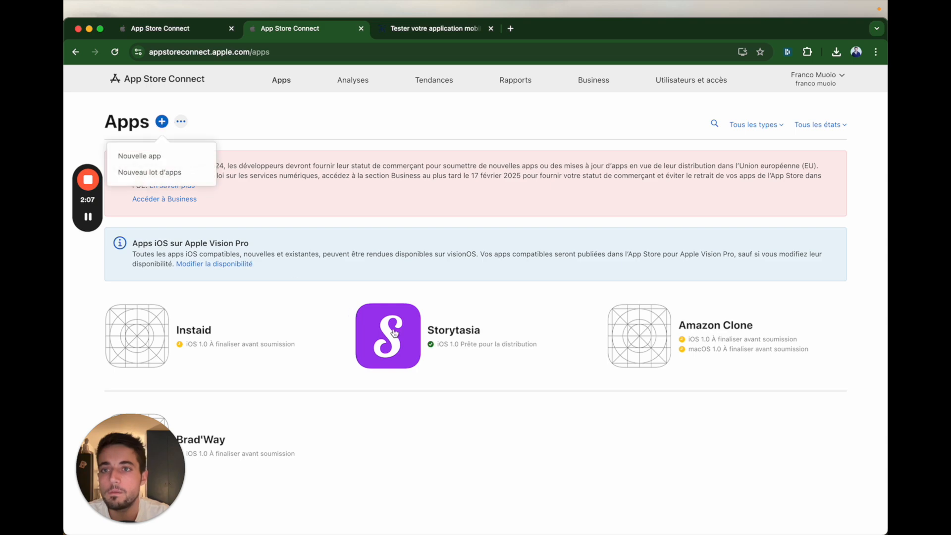
{"action": "left_click", "coordinate": [123, 157]}
{"action": "left_click", "coordinate": [406, 219]}
{"action": "type", "text": "Flutter GPT"}
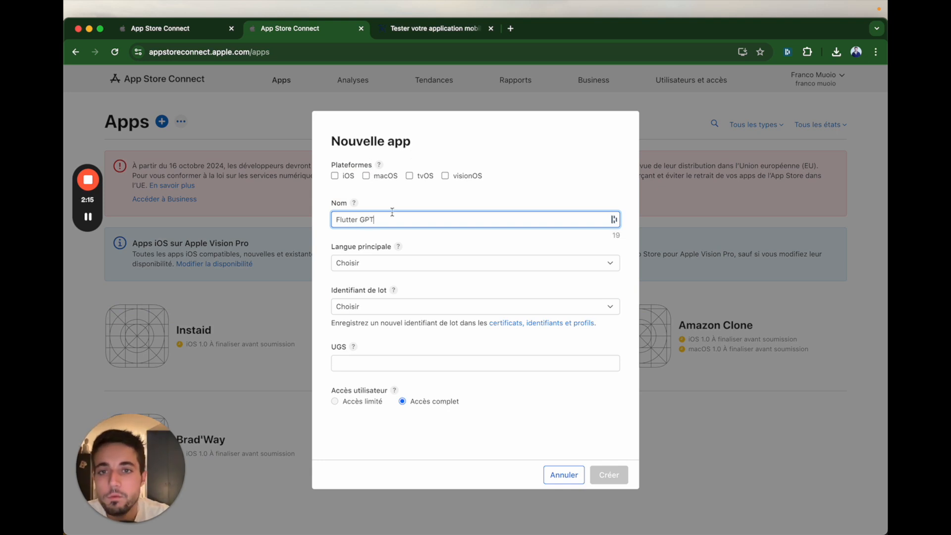
{"action": "left_click", "coordinate": [336, 177]}
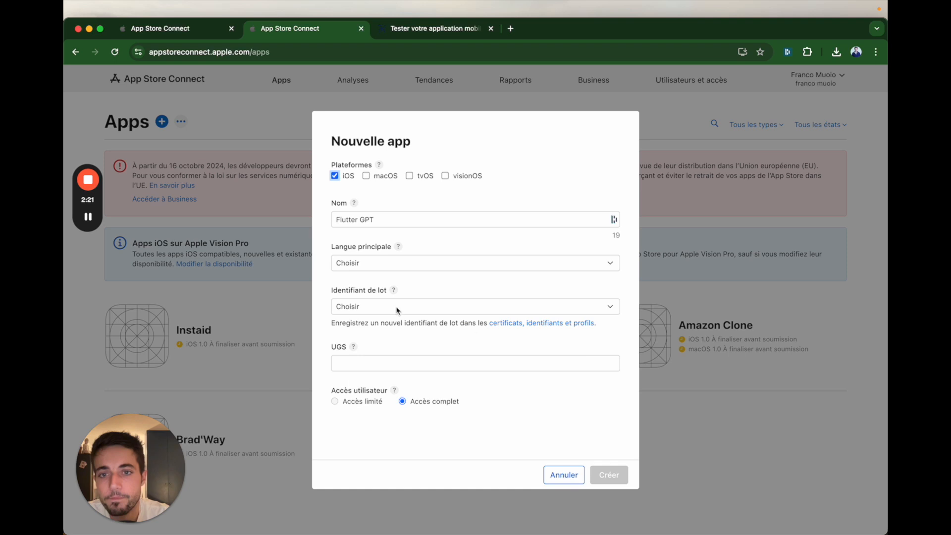
Step: Set the new app's primary language to Anglais (États-Unis) and choose the Flutter GPT bundle ID
{"action": "left_click", "coordinate": [371, 263]}
{"action": "type", "text": "fr"}
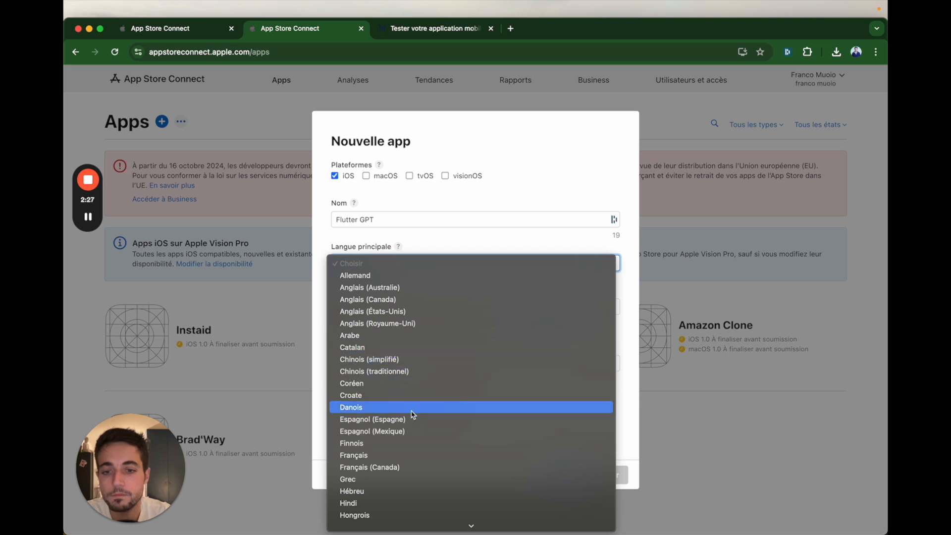
{"action": "scroll", "coordinate": [411, 411], "scroll_direction": "down", "scroll_amount": 1}
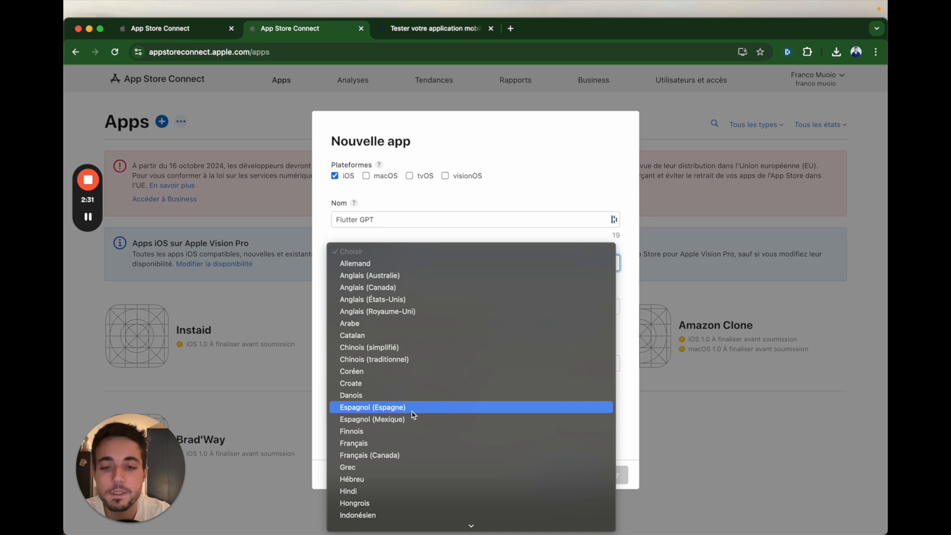
{"action": "type", "text": "an"}
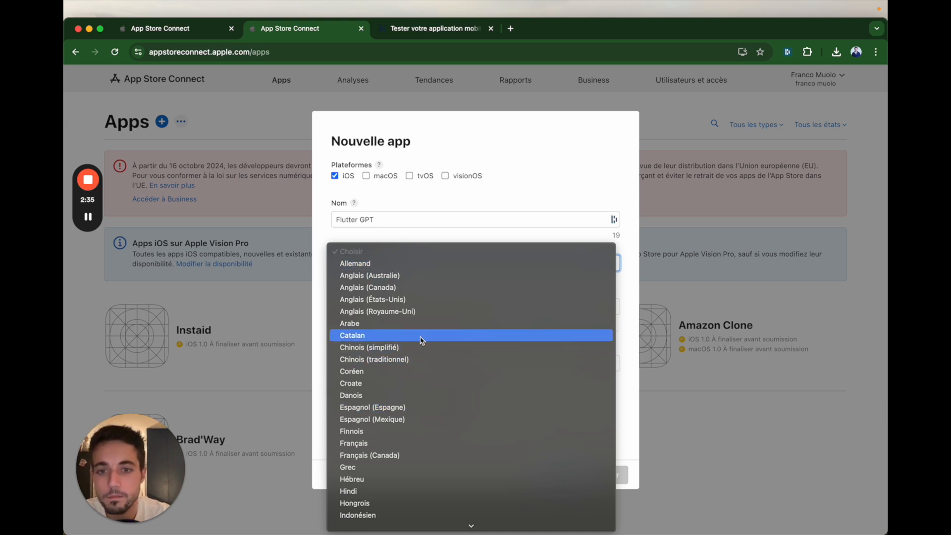
{"action": "left_click", "coordinate": [424, 300]}
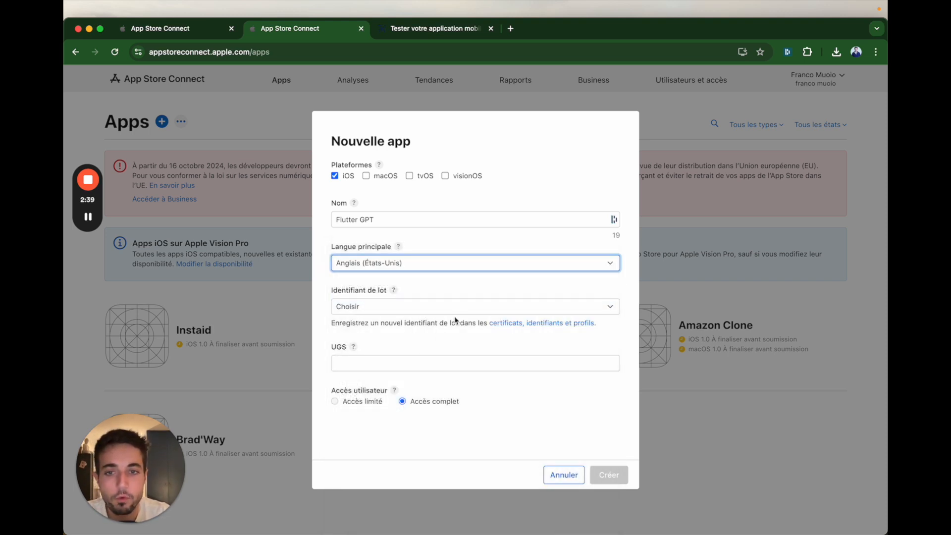
{"action": "left_click", "coordinate": [442, 305]}
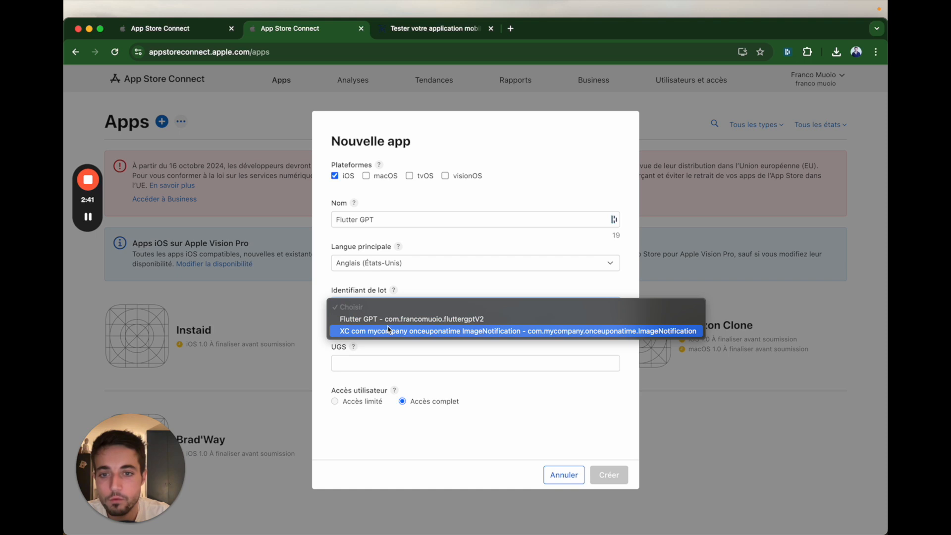
{"action": "left_click", "coordinate": [357, 321]}
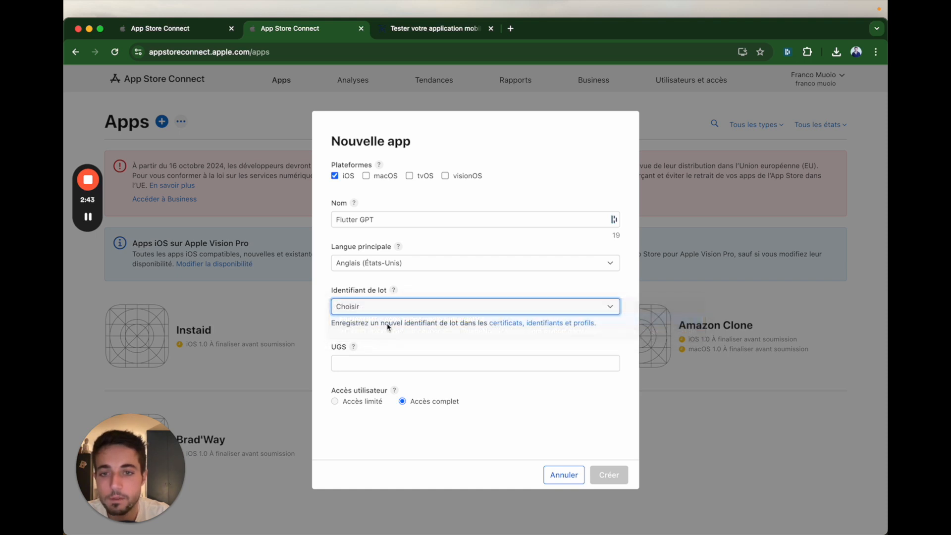
Step: Enter FLUTTERGPTIOS as the app's SKU (UGS) and create the app with full user access
{"action": "left_click", "coordinate": [343, 351]}
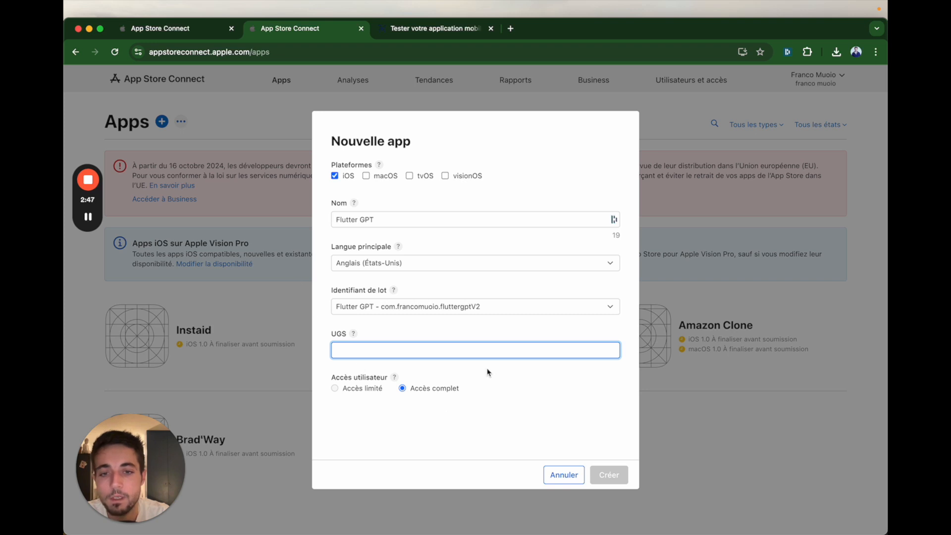
{"action": "left_click", "coordinate": [493, 407]}
{"action": "left_click", "coordinate": [353, 343]}
{"action": "left_click", "coordinate": [354, 334]}
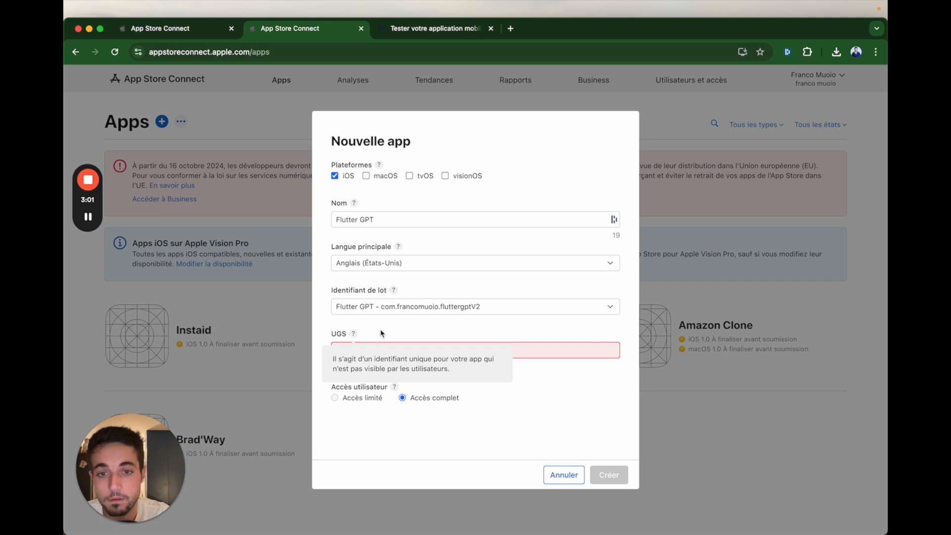
{"action": "left_click", "coordinate": [436, 350]}
{"action": "type", "text": "FLUTTERGPT"}
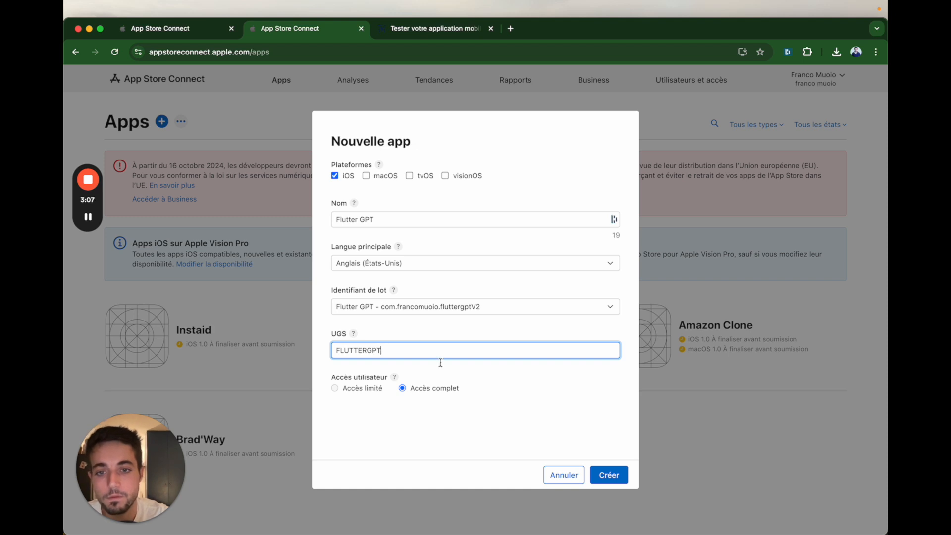
{"action": "type", "text": "IOS"}
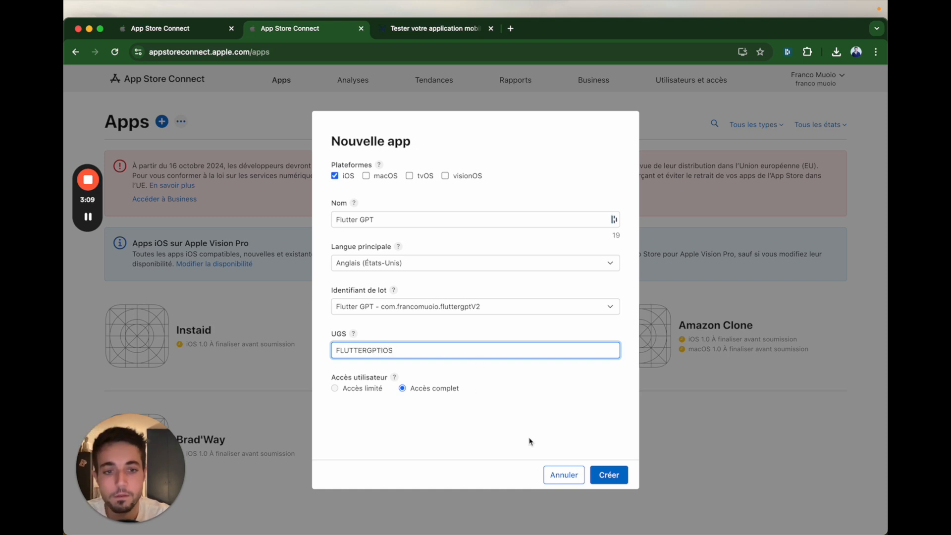
{"action": "left_click", "coordinate": [605, 477]}
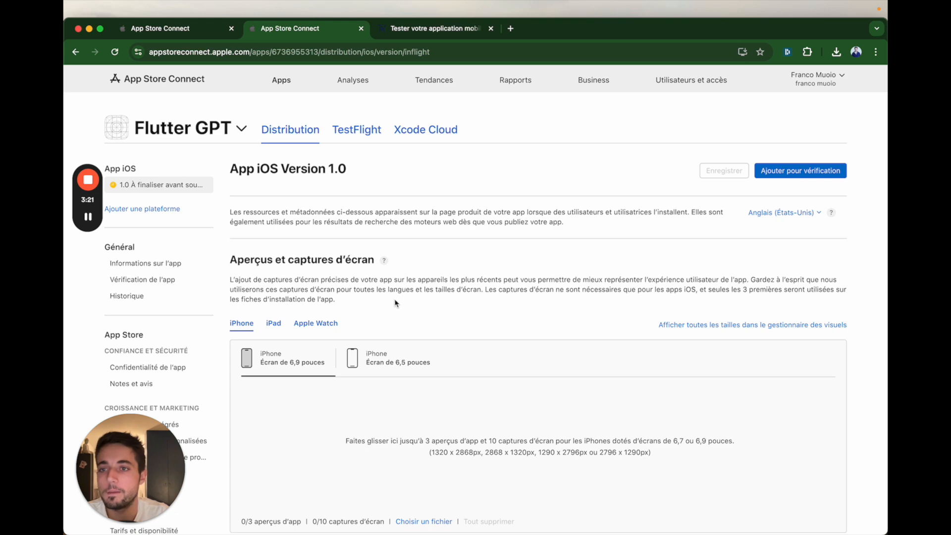
Step: Look over the iOS version 1.0 distribution page of Flutter GPT and open the general app information
{"action": "scroll", "coordinate": [376, 277], "scroll_direction": "down", "scroll_amount": 2}
{"action": "scroll", "coordinate": [381, 300], "scroll_direction": "up", "scroll_amount": 3}
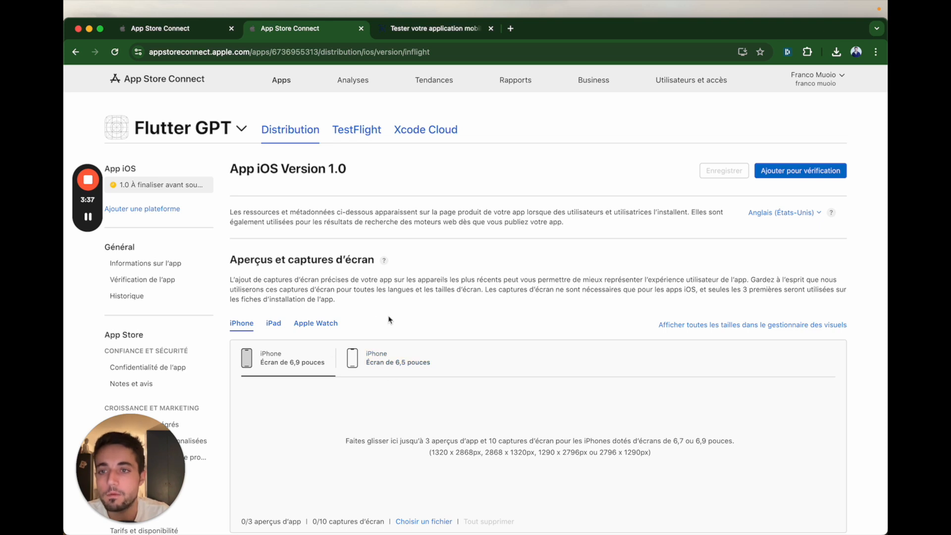
{"action": "scroll", "coordinate": [178, 304], "scroll_direction": "down", "scroll_amount": 2}
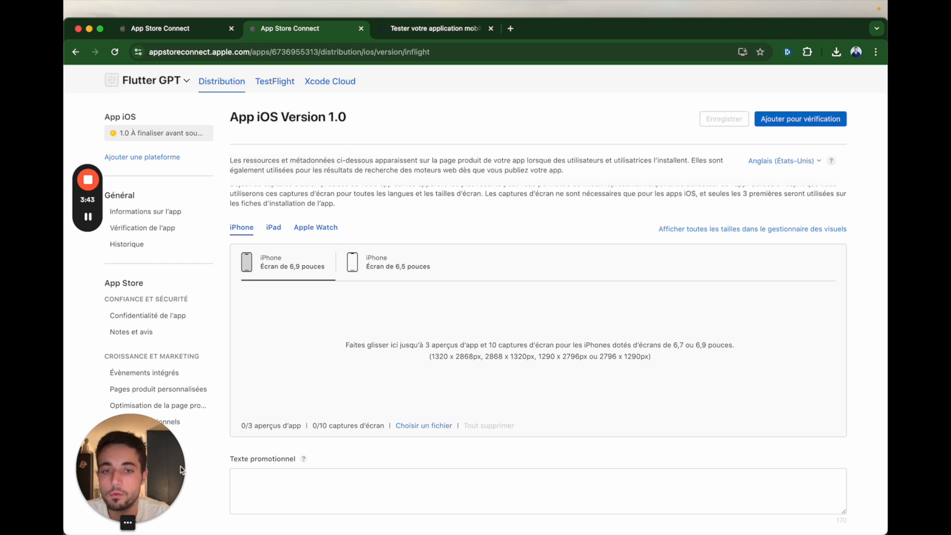
{"action": "left_click_drag", "start_coordinate": [127, 477], "coordinate": [817, 456]}
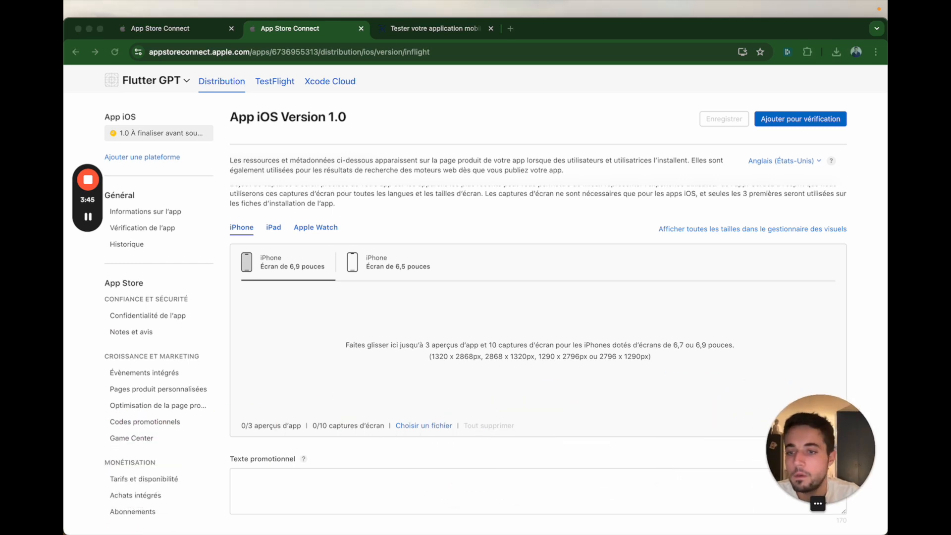
{"action": "scroll", "coordinate": [146, 321], "scroll_direction": "down", "scroll_amount": 3}
{"action": "scroll", "coordinate": [146, 320], "scroll_direction": "up", "scroll_amount": 3}
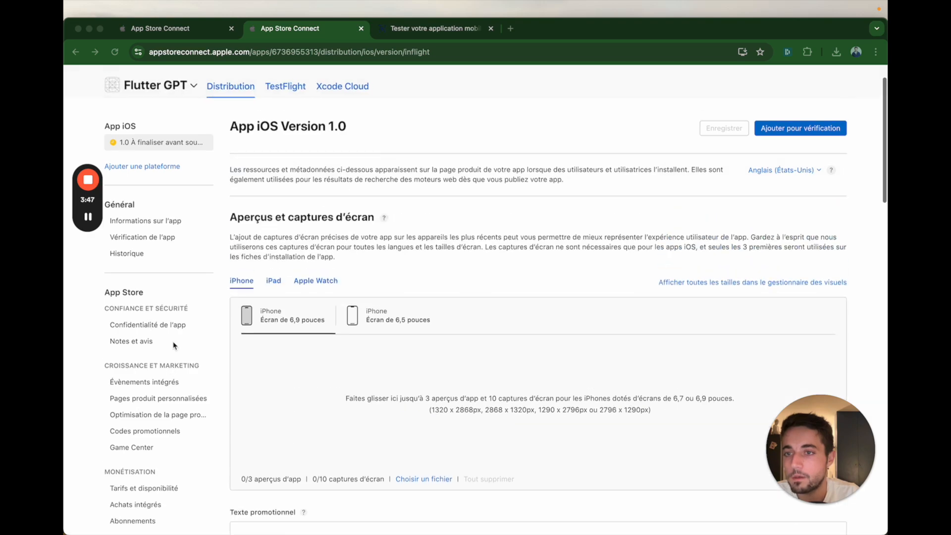
{"action": "left_click", "coordinate": [190, 213]}
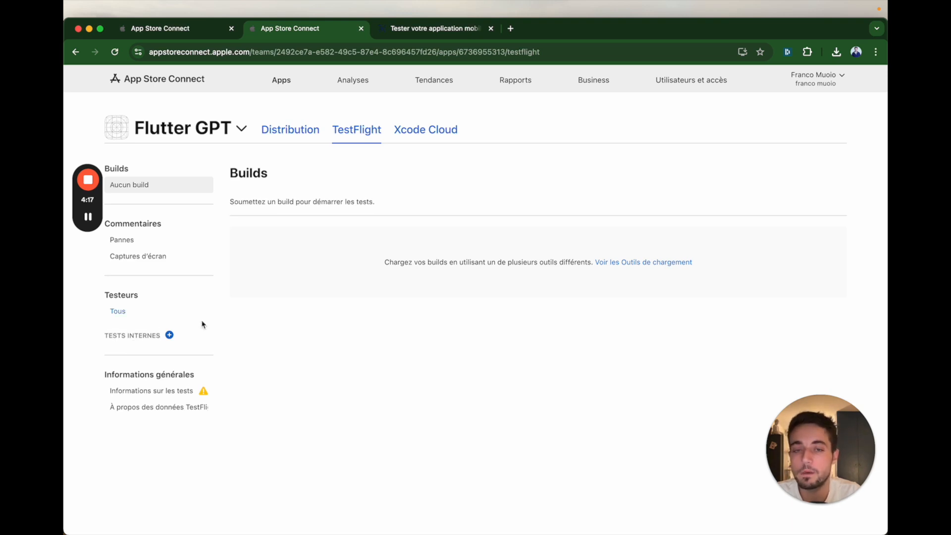
Step: Switch to FlutterFlow and examine the Issuer ID, Key ID and App ID fields in the App Store section of Mobile Deployment
{"action": "left_click", "coordinate": [840, 78]}
{"action": "left_click", "coordinate": [639, 127]}
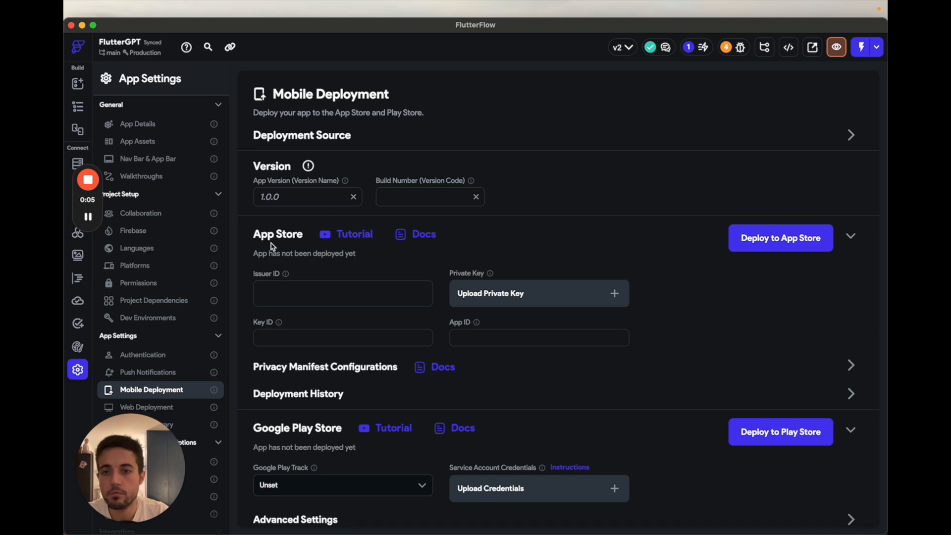
{"action": "left_click", "coordinate": [386, 298]}
{"action": "left_click", "coordinate": [508, 337]}
{"action": "left_click", "coordinate": [323, 337]}
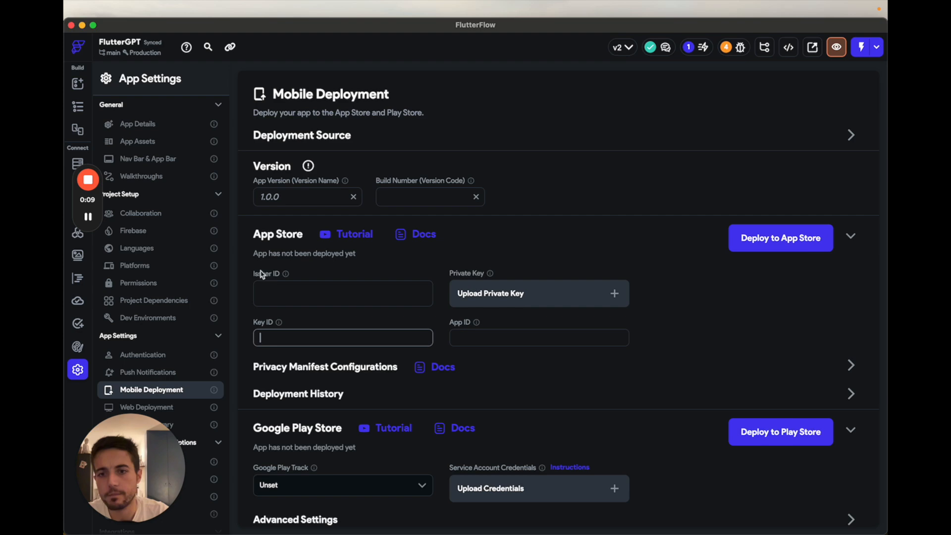
{"action": "left_click", "coordinate": [490, 338]}
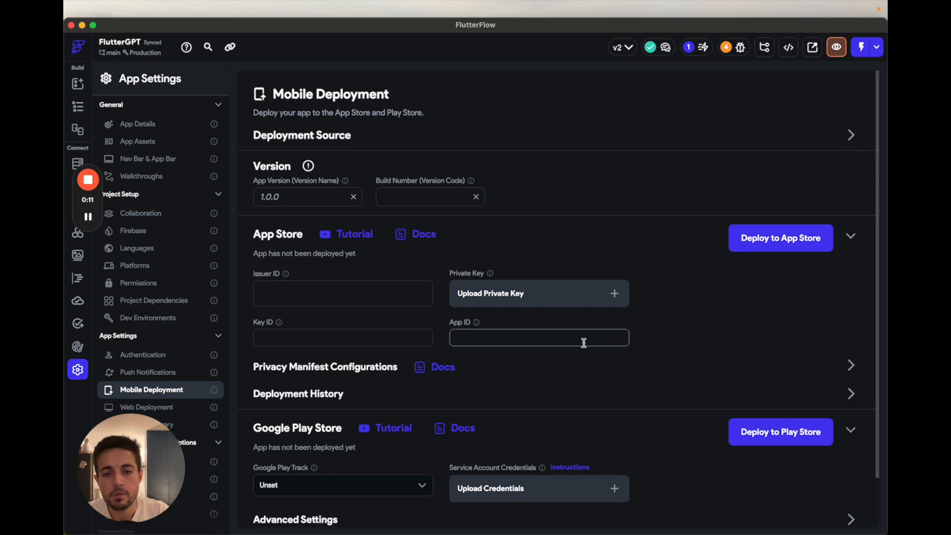
Step: Switch to the browser and compare the TestFlight guide's App ID and private key sections with Flutter GPT's app information in App Store Connect
{"action": "key", "text": "ctrl+Left"}
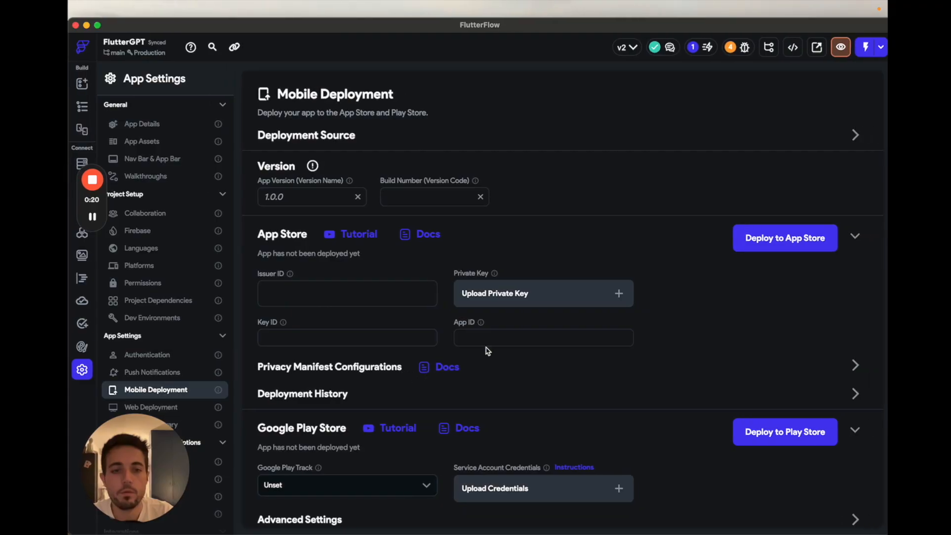
{"action": "left_click", "coordinate": [485, 340]}
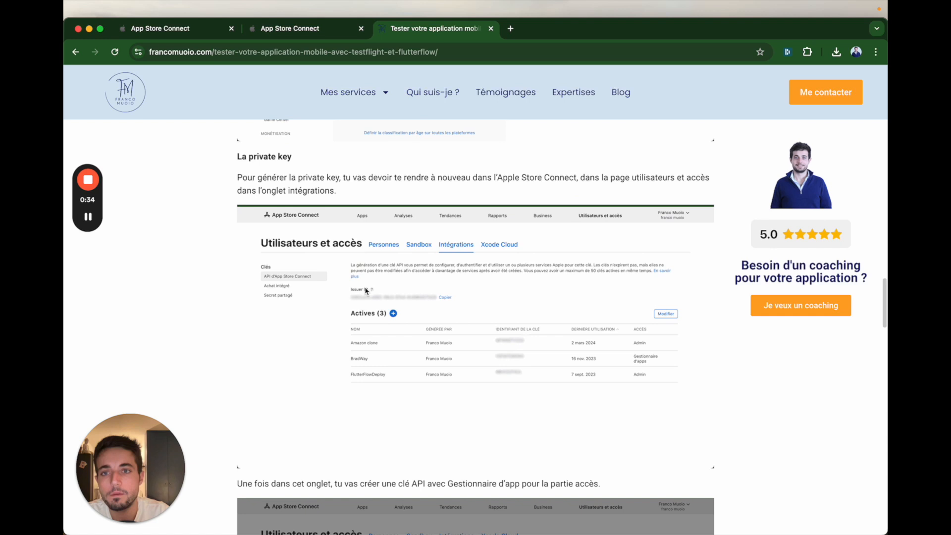
{"action": "scroll", "coordinate": [352, 250], "scroll_direction": "down", "scroll_amount": 2}
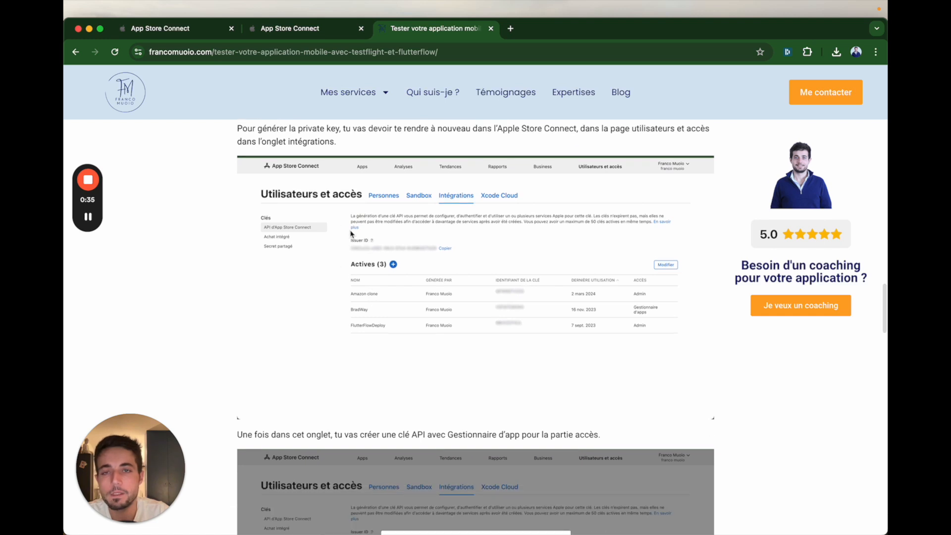
{"action": "scroll", "coordinate": [393, 257], "scroll_direction": "up", "scroll_amount": 3}
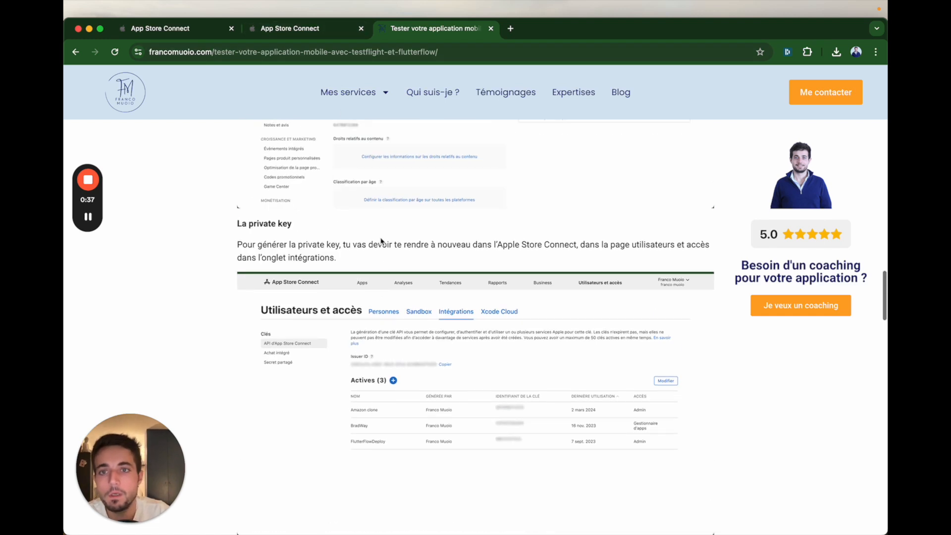
{"action": "scroll", "coordinate": [350, 286], "scroll_direction": "down", "scroll_amount": 1}
{"action": "left_click_drag", "start_coordinate": [229, 192], "coordinate": [344, 220]}
{"action": "left_click", "coordinate": [349, 207]}
{"action": "left_click", "coordinate": [297, 28]}
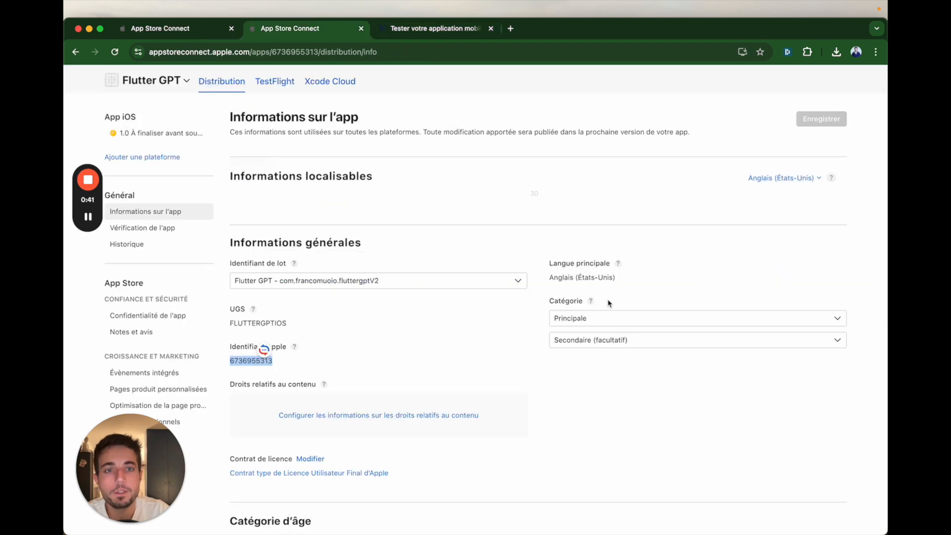
{"action": "left_click", "coordinate": [471, 28]}
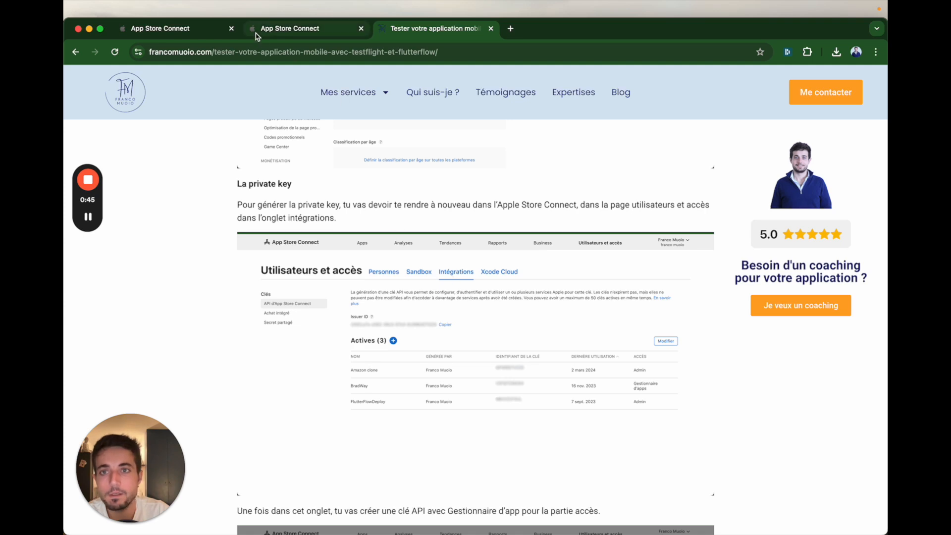
{"action": "left_click", "coordinate": [293, 33]}
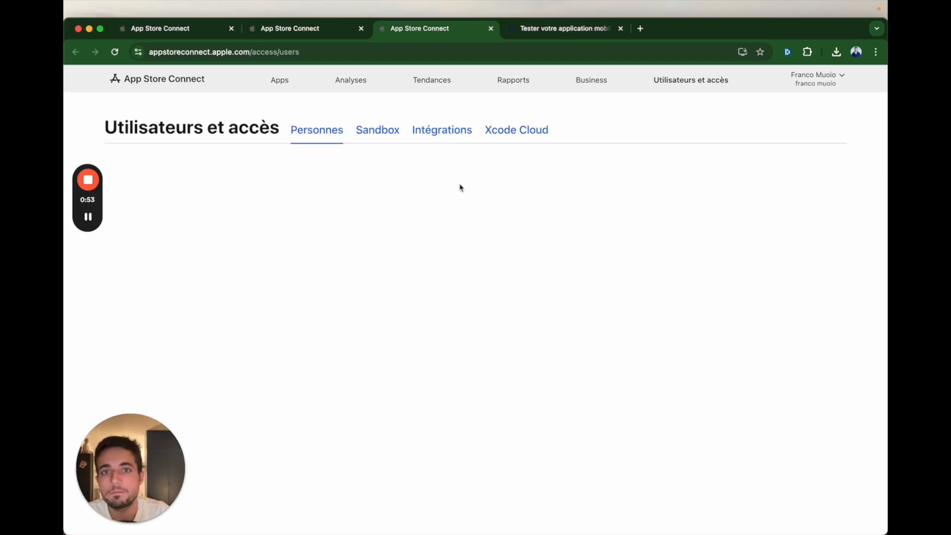
{"action": "left_click", "coordinate": [440, 131]}
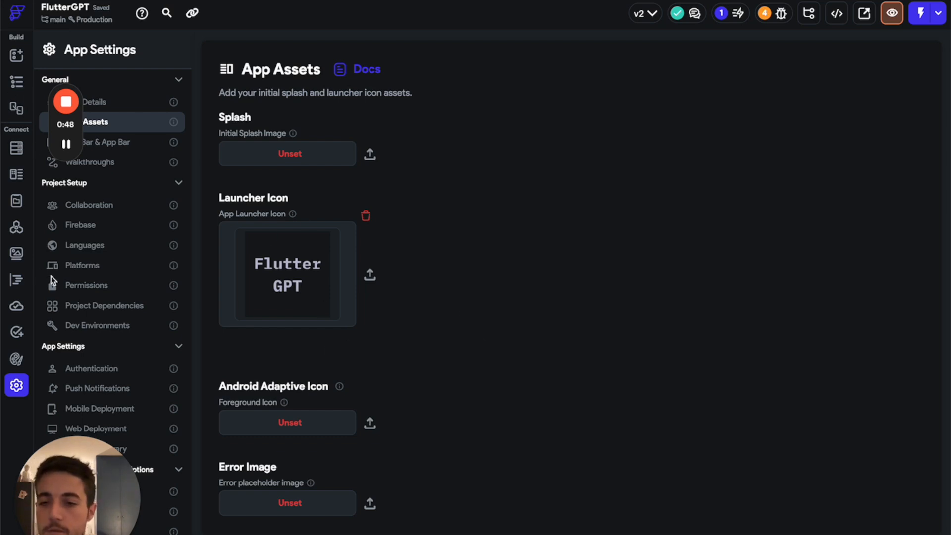
{"action": "scroll", "coordinate": [121, 334], "scroll_direction": "down", "scroll_amount": 3}
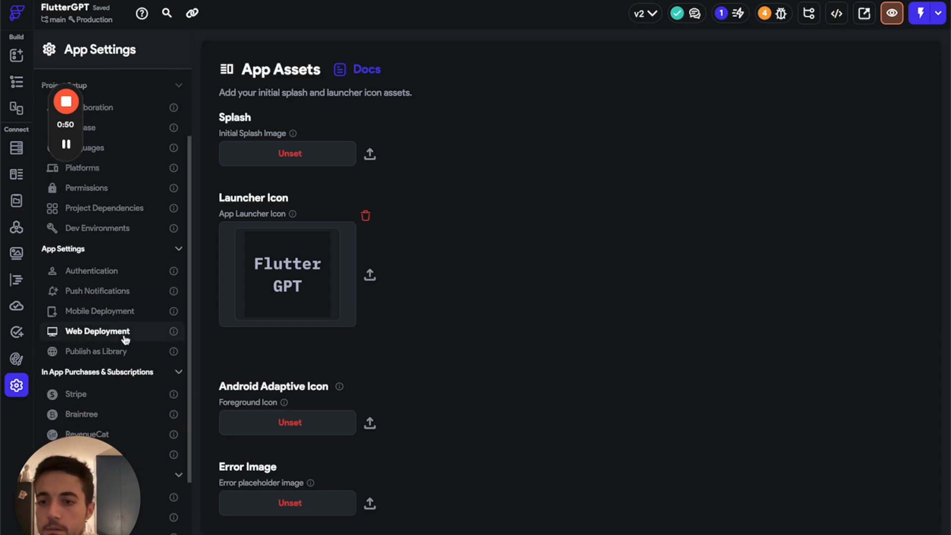
{"action": "scroll", "coordinate": [132, 349], "scroll_direction": "down", "scroll_amount": 3}
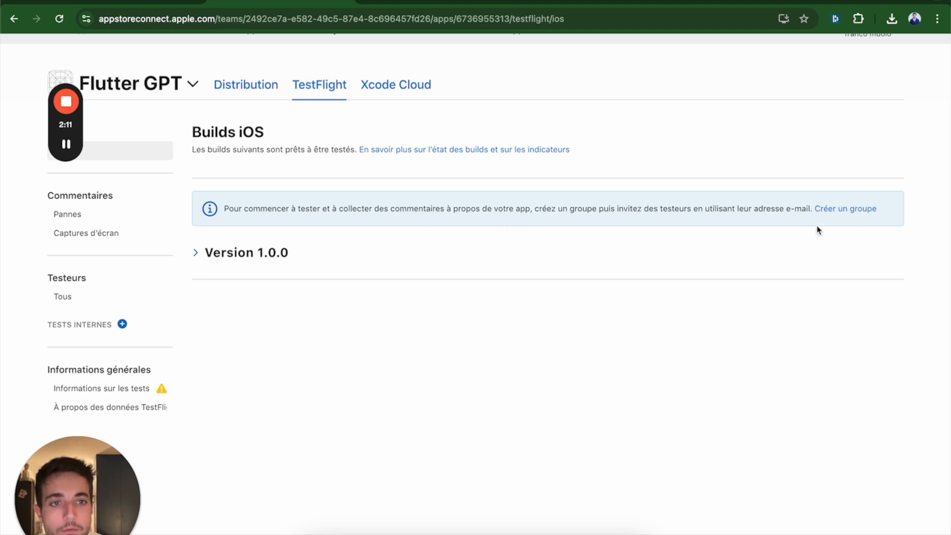
Step: Create an internal TestFlight group called Flutter GPT with automatic distribution enabled
{"action": "left_click", "coordinate": [834, 214]}
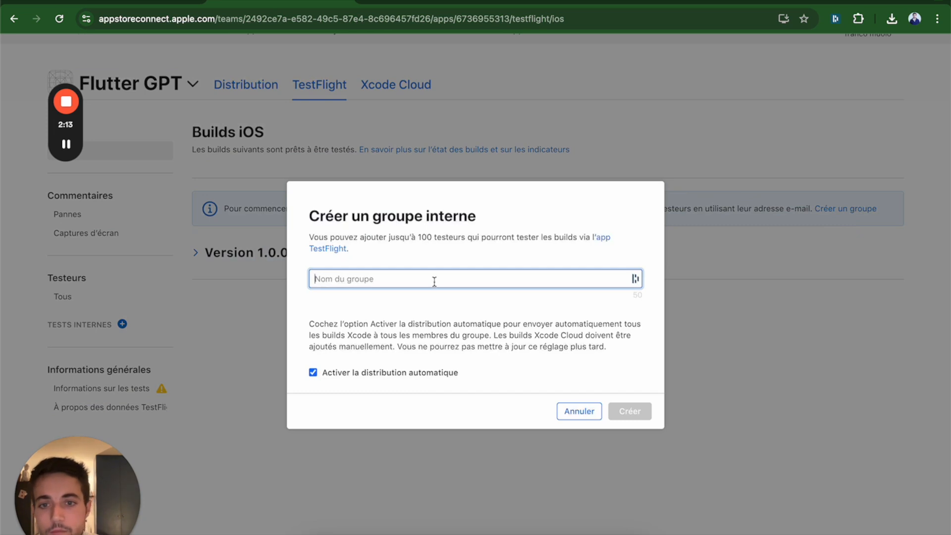
{"action": "type", "text": "F"}
{"action": "key", "text": "BackSpace"}
{"action": "type", "text": "Flutter"}
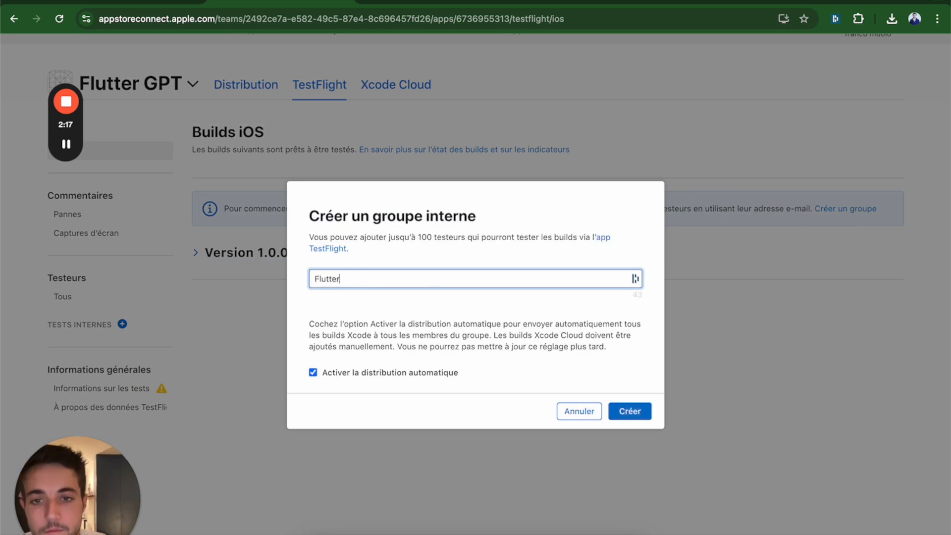
{"action": "type", "text": " GPT"}
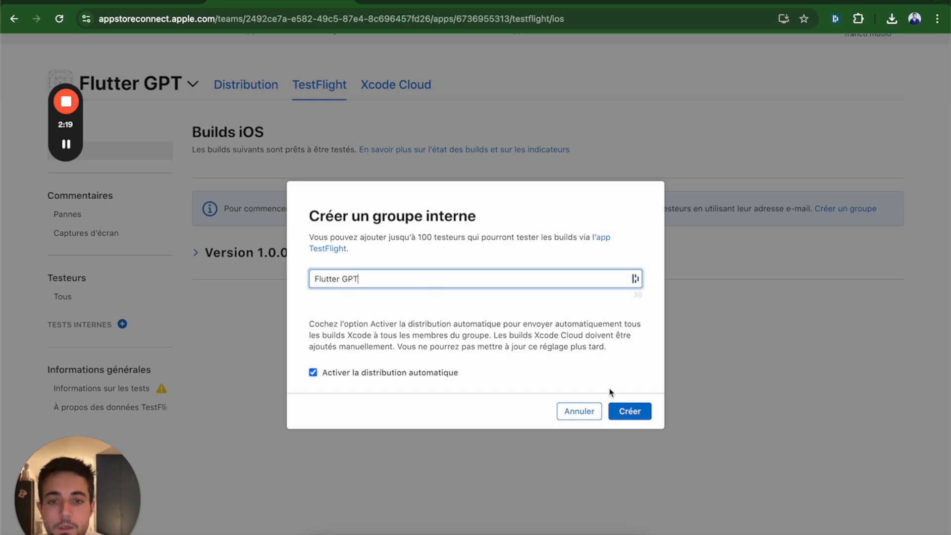
{"action": "left_click", "coordinate": [625, 413]}
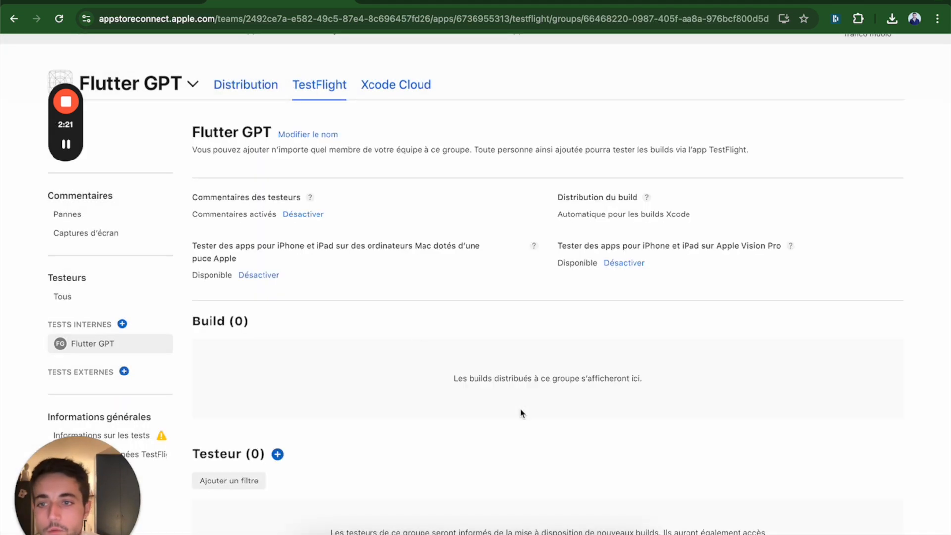
Step: Add the account holder as a tester to the internal Flutter GPT group
{"action": "scroll", "coordinate": [307, 270], "scroll_direction": "down", "scroll_amount": 3}
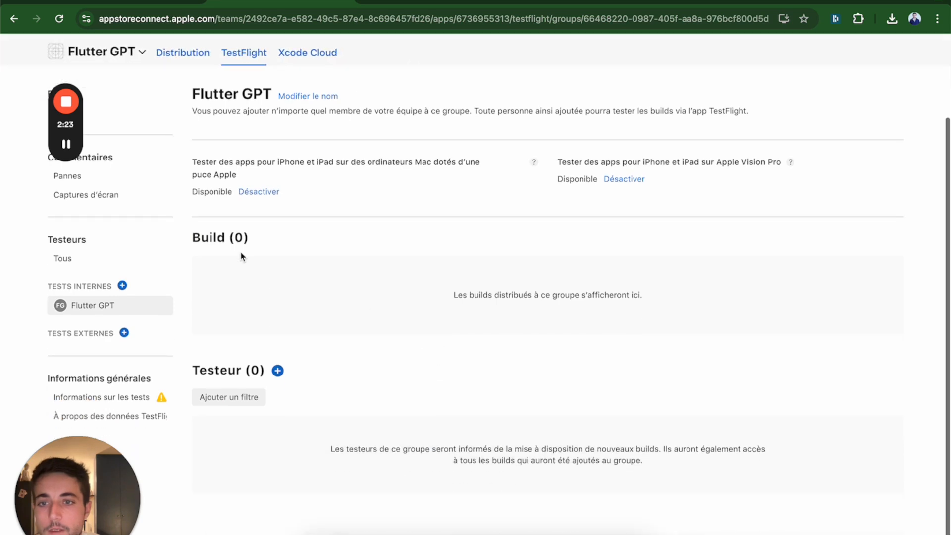
{"action": "left_click", "coordinate": [278, 371]}
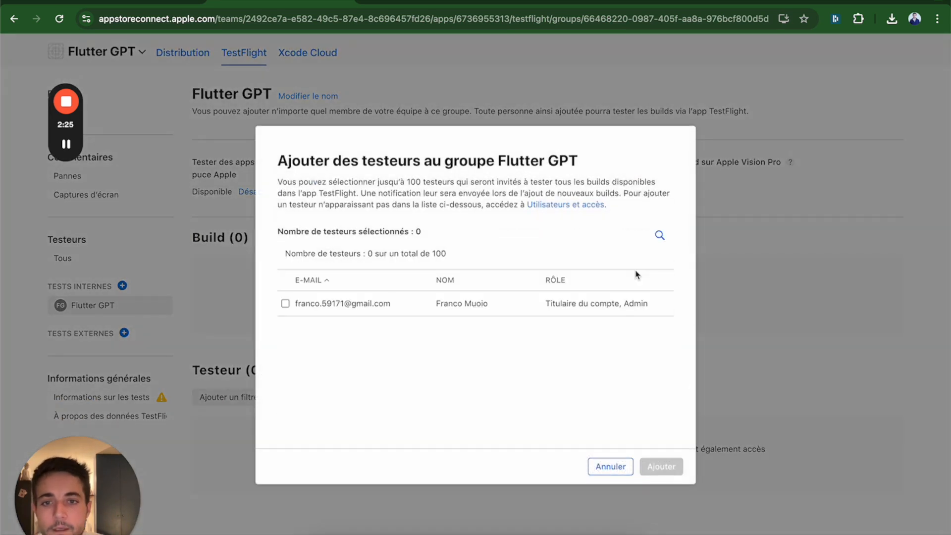
{"action": "left_click", "coordinate": [287, 304]}
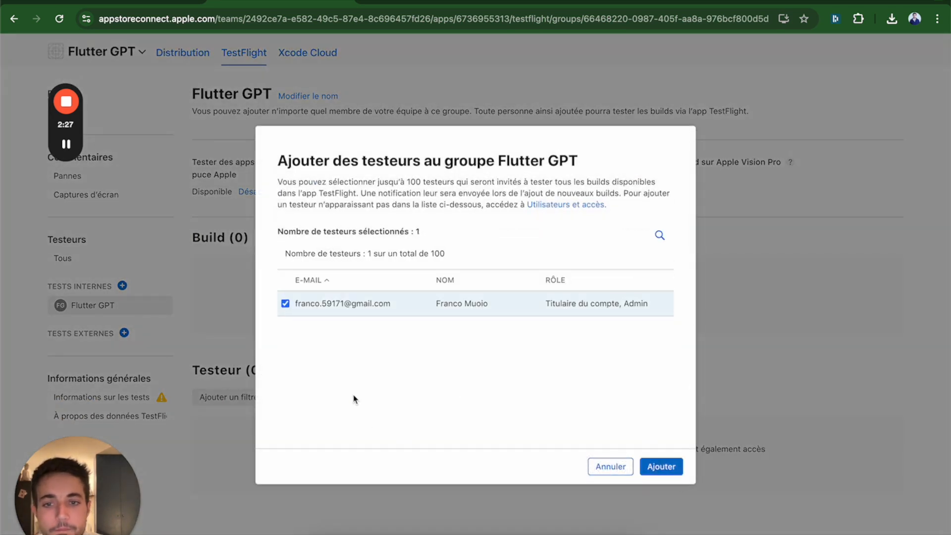
{"action": "left_click", "coordinate": [652, 468]}
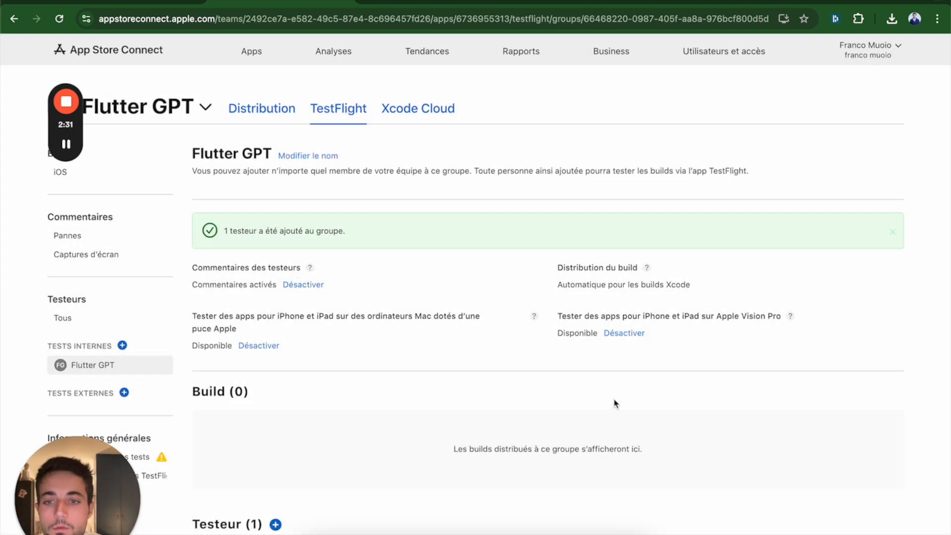
{"action": "scroll", "coordinate": [615, 404], "scroll_direction": "down", "scroll_amount": 5}
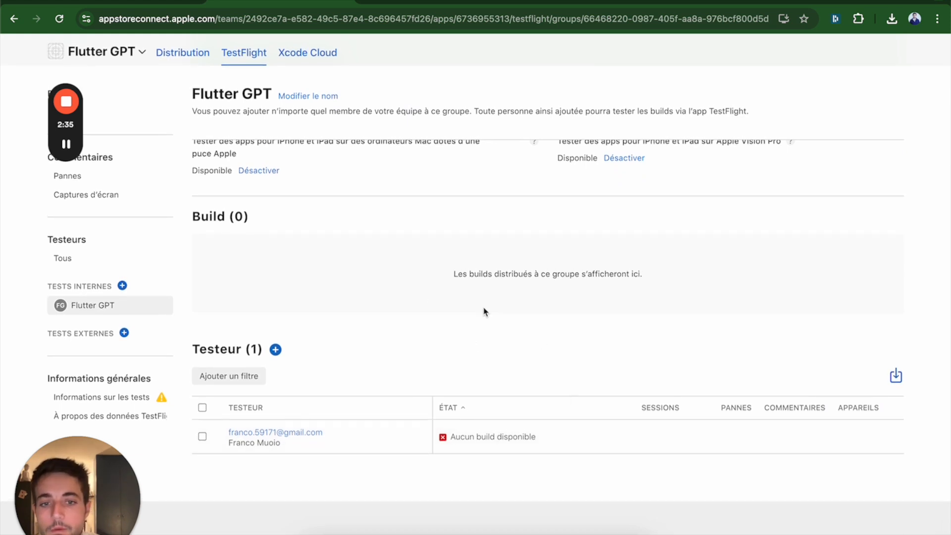
Step: Create an external testing group called Flutter GPT
{"action": "scroll", "coordinate": [475, 307], "scroll_direction": "up", "scroll_amount": 2}
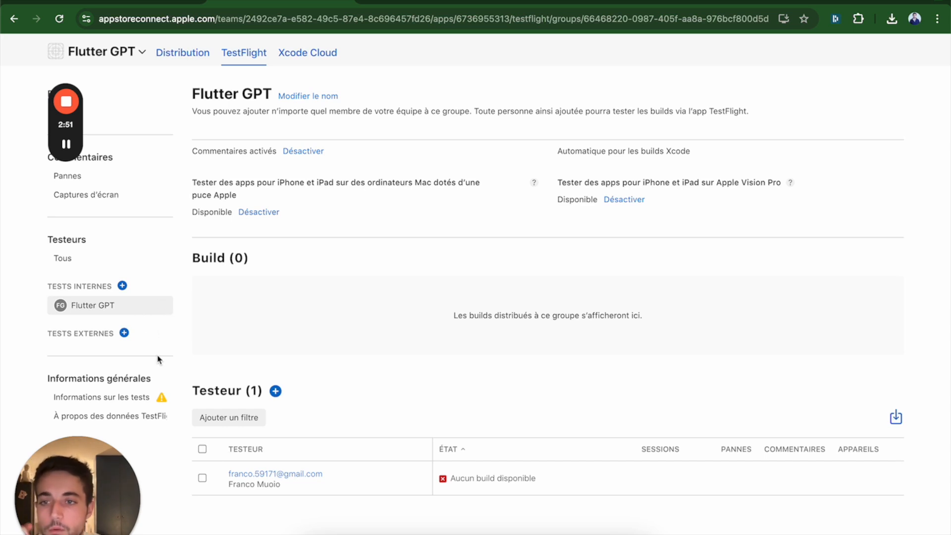
{"action": "left_click", "coordinate": [124, 333]}
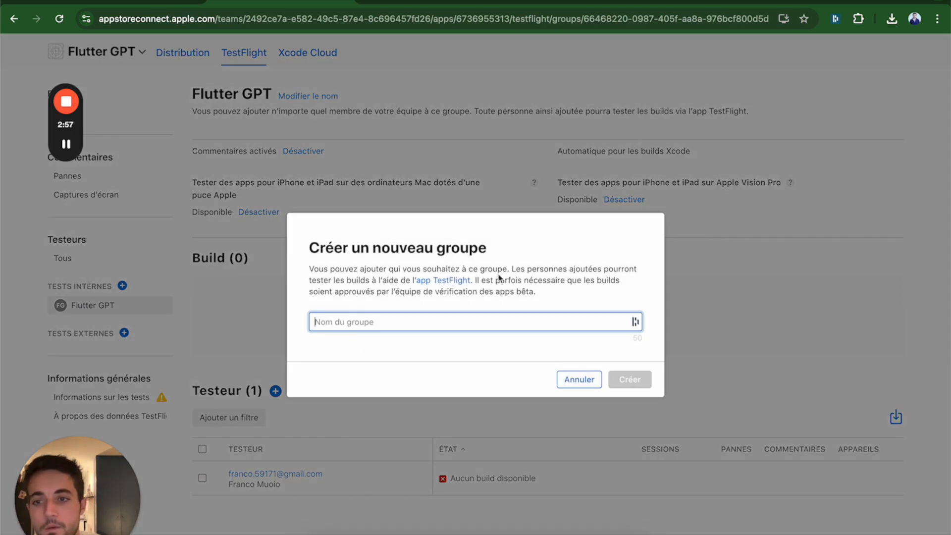
{"action": "type", "text": "Flutter GPT"}
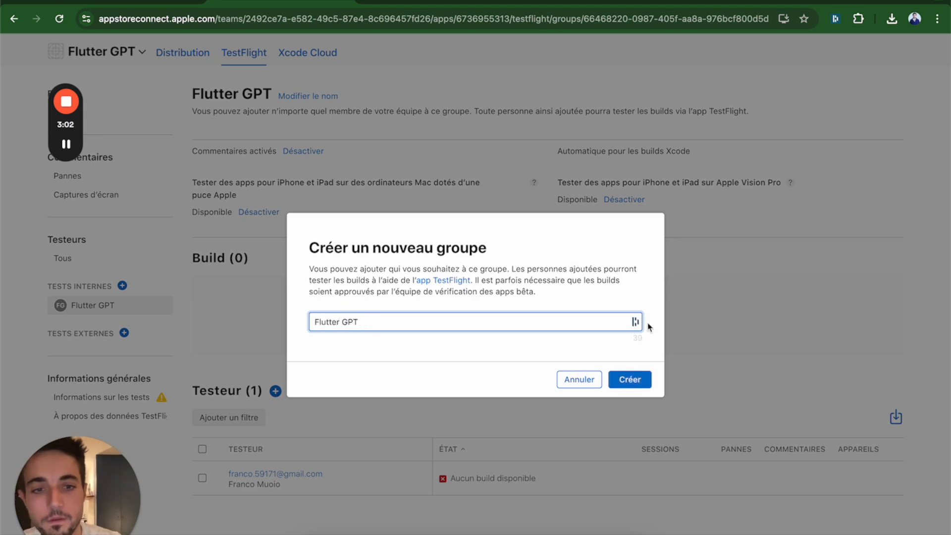
{"action": "left_click", "coordinate": [626, 371]}
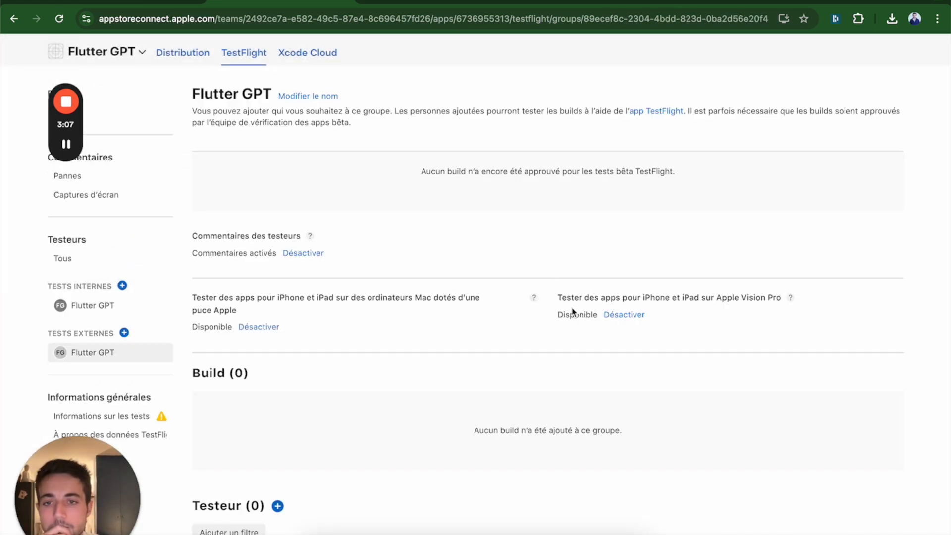
Step: Add a new tester to the external Flutter GPT group, entering the tester's e-mail, first name and last name
{"action": "scroll", "coordinate": [347, 478], "scroll_direction": "down", "scroll_amount": 4}
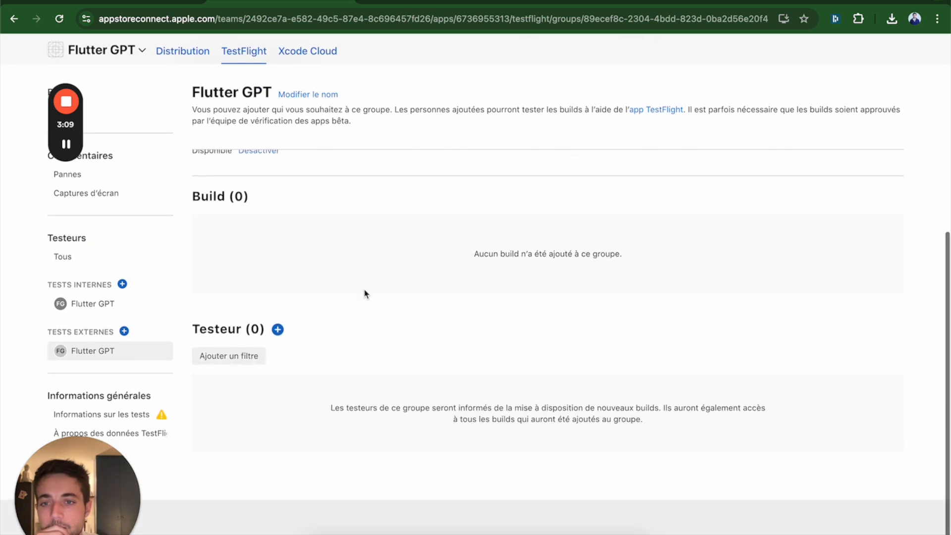
{"action": "left_click", "coordinate": [277, 331]}
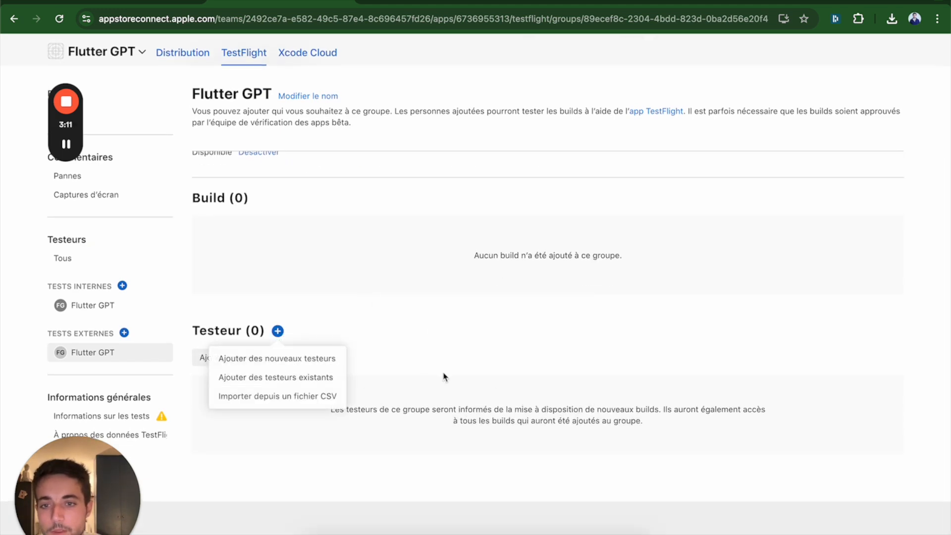
{"action": "left_click", "coordinate": [289, 366]}
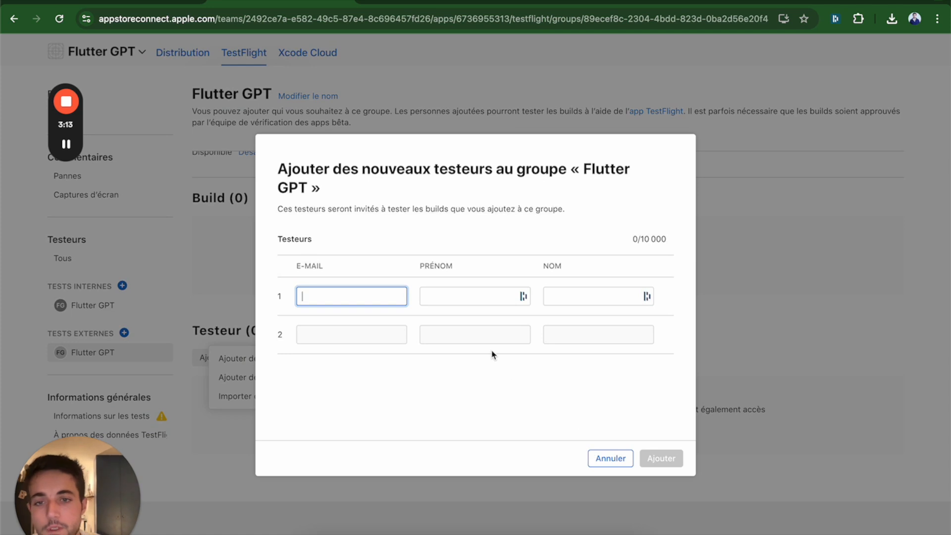
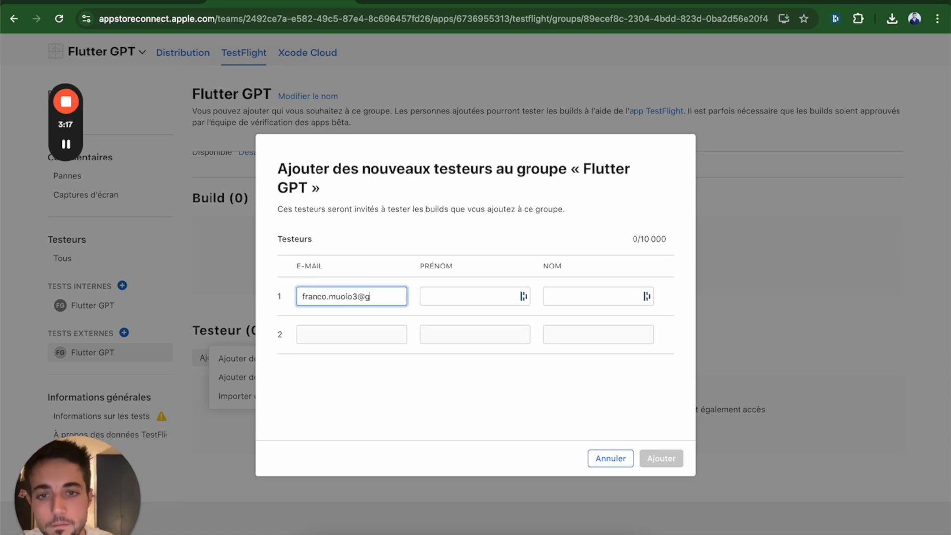
{"action": "key", "text": "Tab"}
{"action": "type", "text": "franco"}
{"action": "key", "text": "Tab"}
{"action": "type", "text": "muoio"}
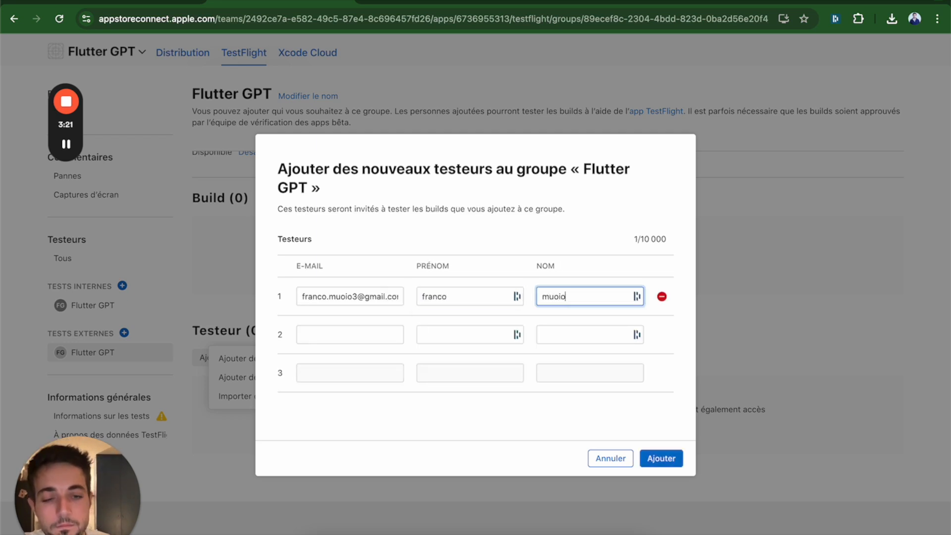
{"action": "left_click", "coordinate": [676, 455]}
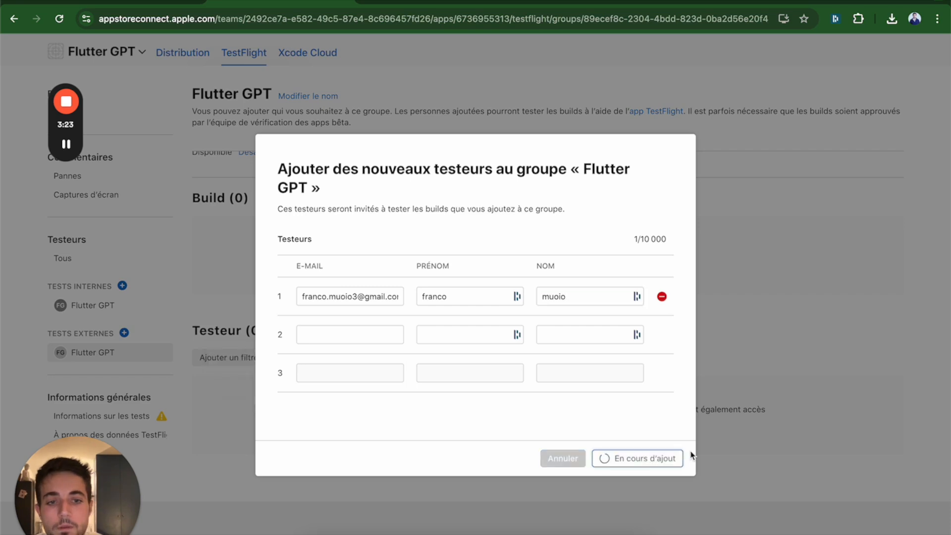
{"action": "scroll", "coordinate": [560, 439], "scroll_direction": "down", "scroll_amount": 7}
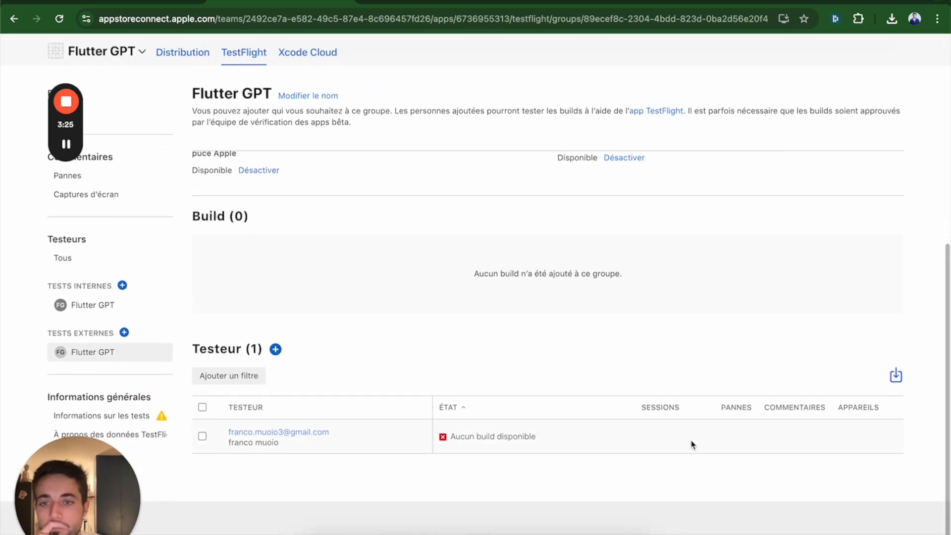
{"action": "scroll", "coordinate": [531, 456], "scroll_direction": "up", "scroll_amount": 4}
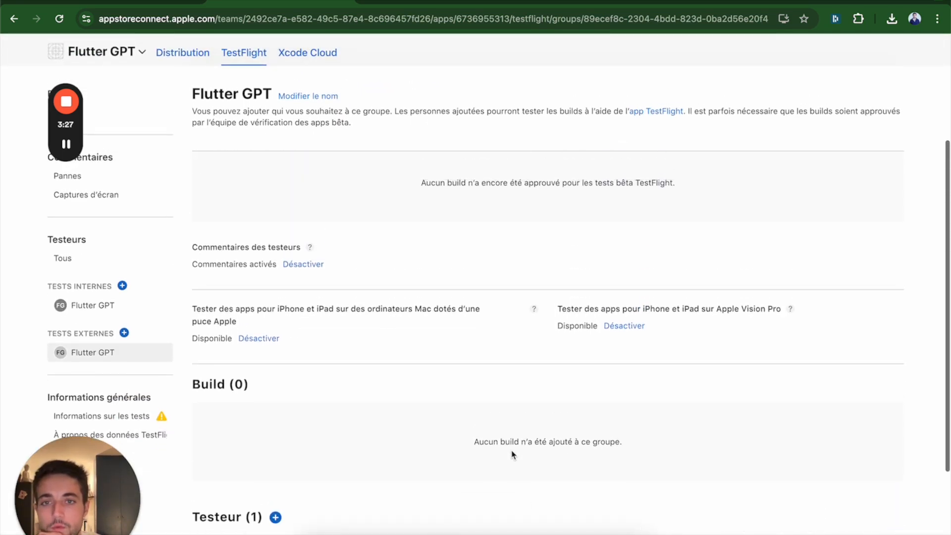
{"action": "scroll", "coordinate": [448, 456], "scroll_direction": "down", "scroll_amount": 3}
{"action": "scroll", "coordinate": [467, 458], "scroll_direction": "down", "scroll_amount": 2}
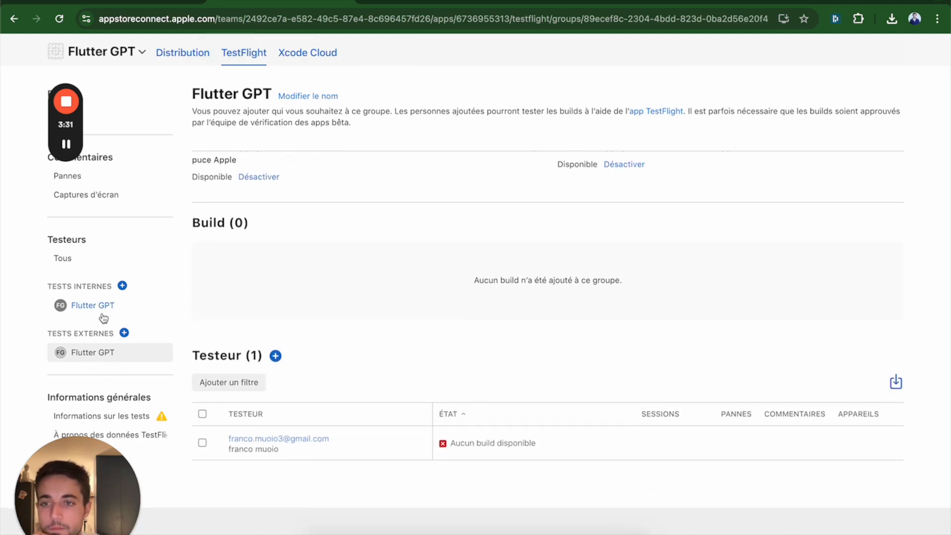
Step: Complete the missing encryption information for version 1.0.0 build 1, declaring that the app uses none of the listed algorithms
{"action": "scroll", "coordinate": [105, 311], "scroll_direction": "up", "scroll_amount": 7}
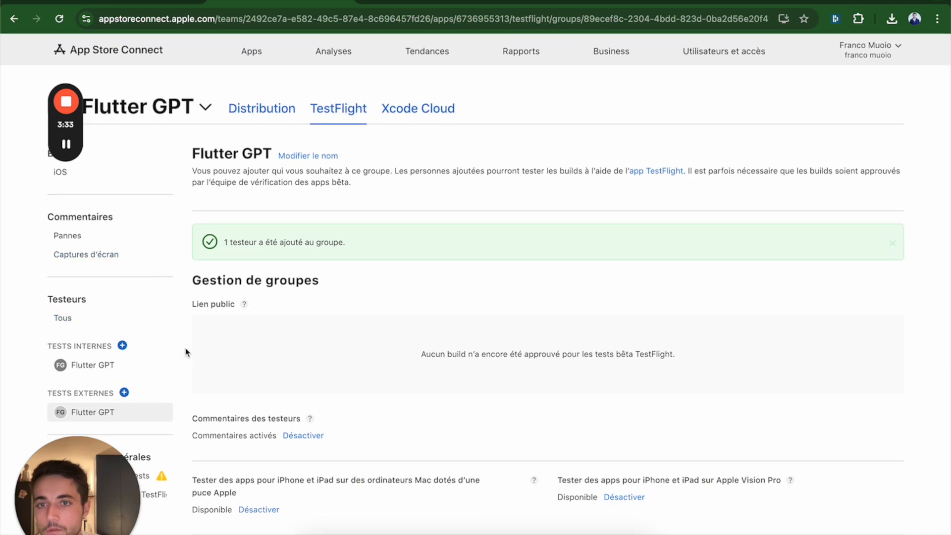
{"action": "left_click", "coordinate": [285, 110]}
{"action": "left_click", "coordinate": [355, 113]}
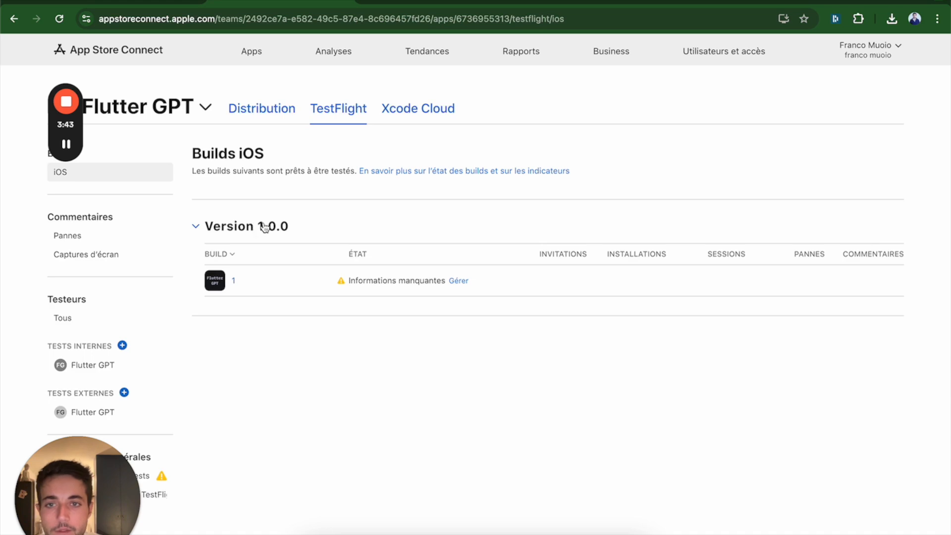
{"action": "left_click", "coordinate": [455, 283]}
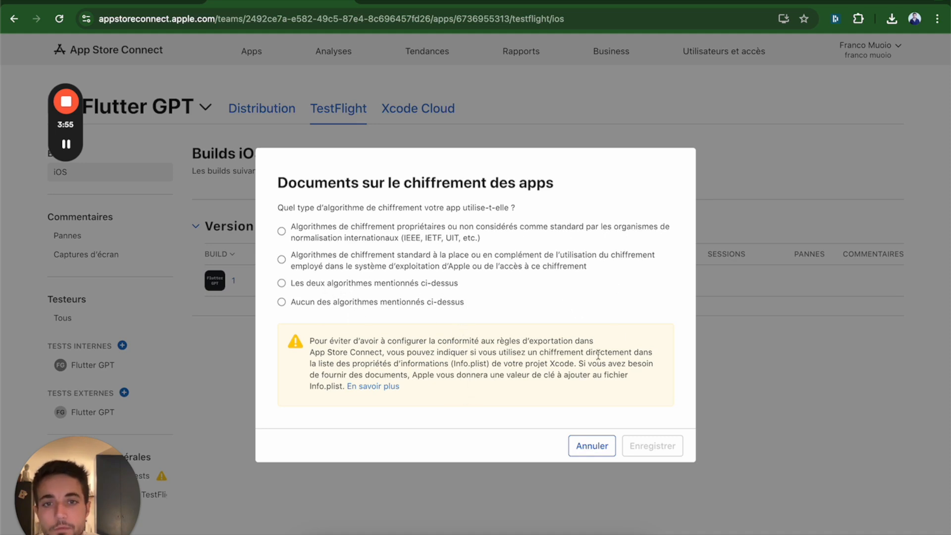
{"action": "left_click", "coordinate": [357, 311]}
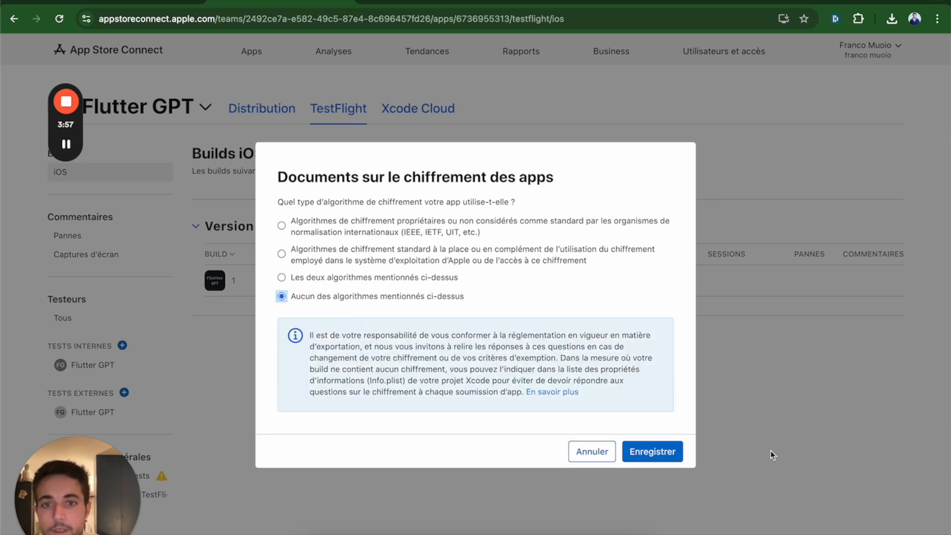
{"action": "left_click", "coordinate": [659, 448]}
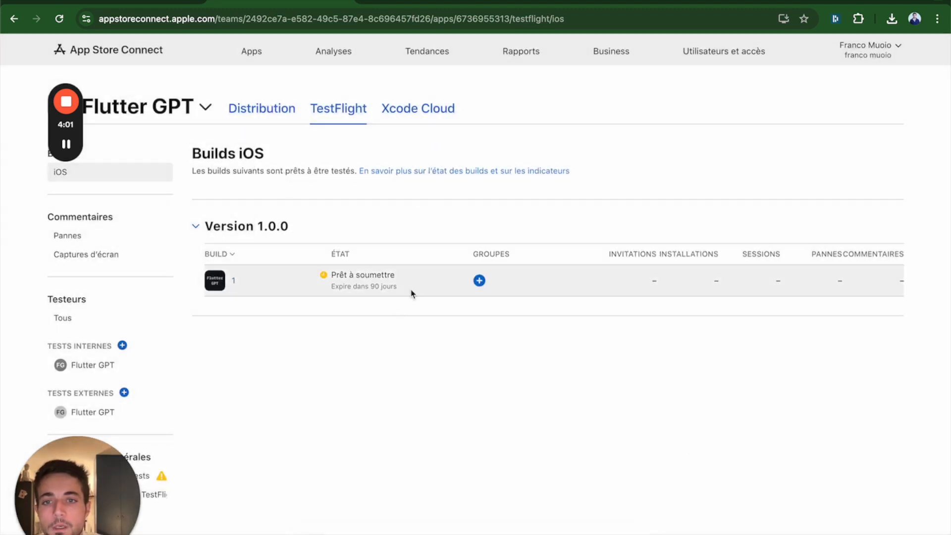
Step: Assign version 1.0.0 build 1 to the external Flutter GPT group and look over the requested test information
{"action": "left_click", "coordinate": [478, 281]}
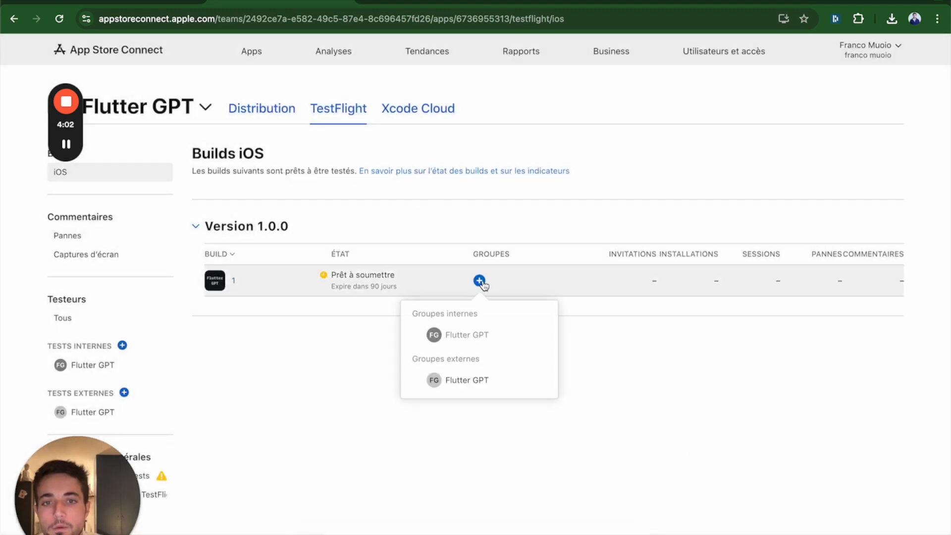
{"action": "left_click", "coordinate": [466, 390]}
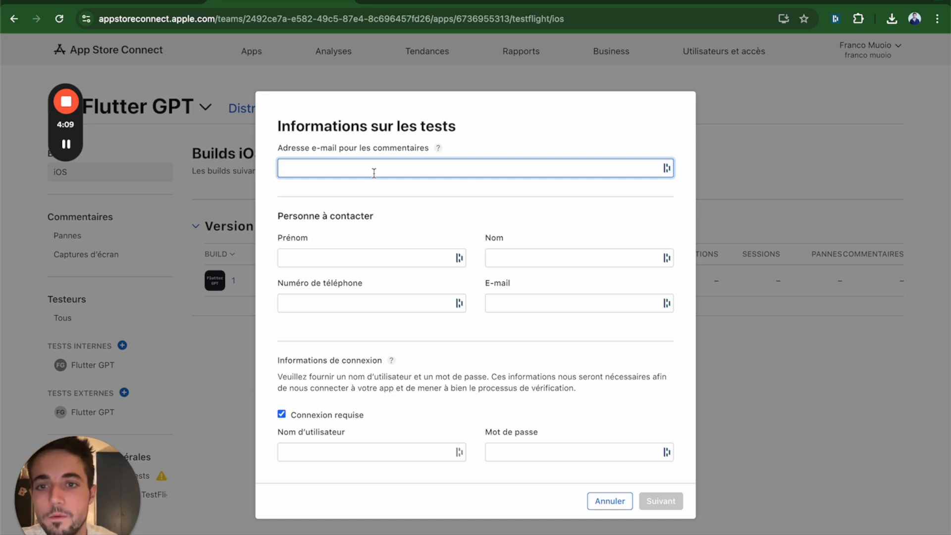
{"action": "scroll", "coordinate": [430, 372], "scroll_direction": "down", "scroll_amount": 1}
{"action": "scroll", "coordinate": [430, 373], "scroll_direction": "up", "scroll_amount": 1}
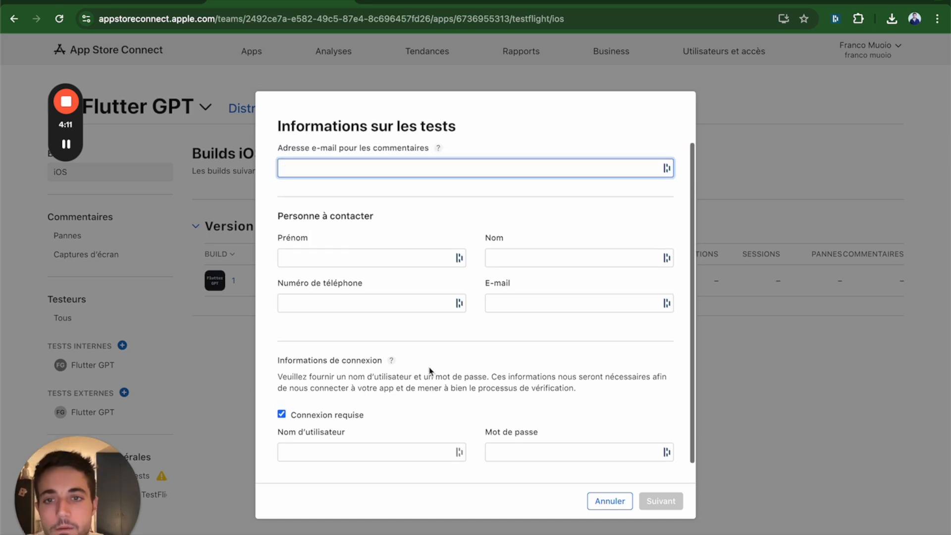
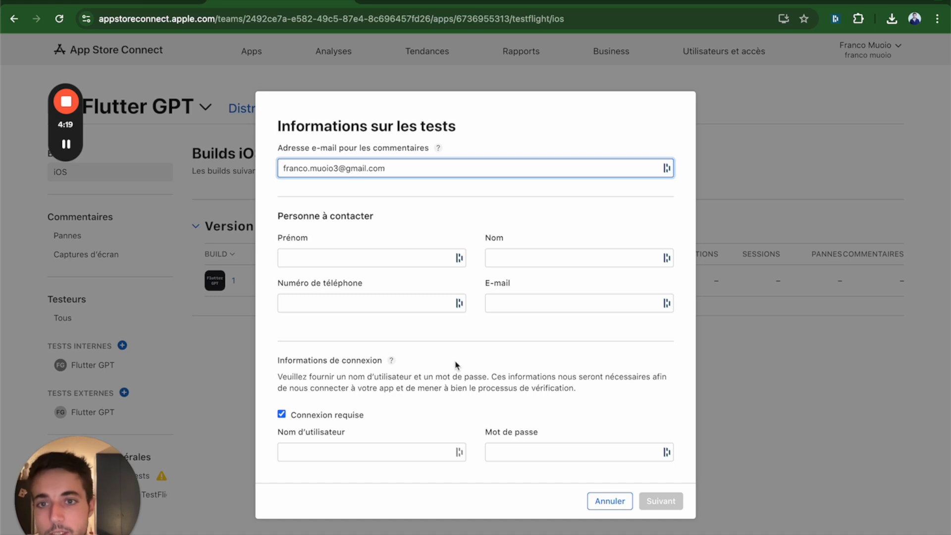
Step: Fill in the contact person's first name and last name in the test information
{"action": "left_click", "coordinate": [356, 256]}
{"action": "left_click", "coordinate": [409, 227]}
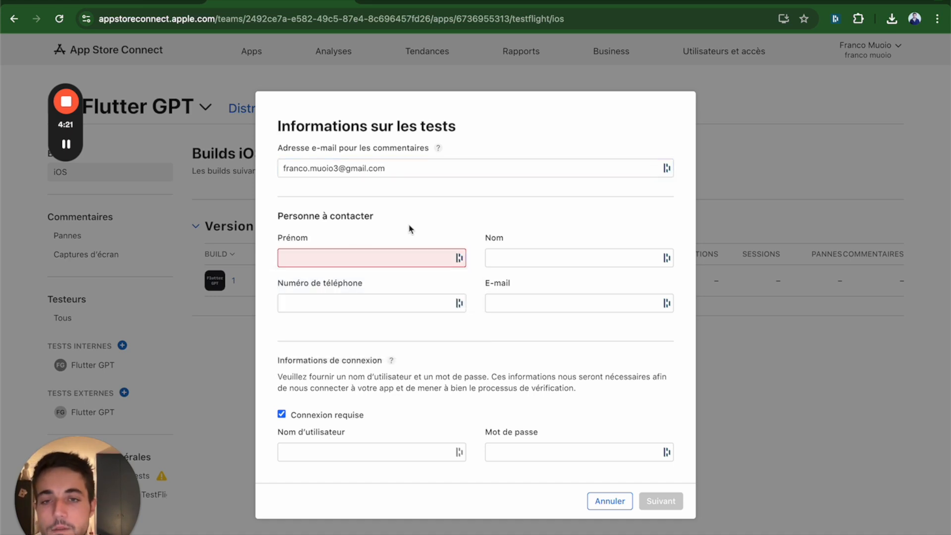
{"action": "scroll", "coordinate": [385, 228], "scroll_direction": "down", "scroll_amount": 1}
{"action": "scroll", "coordinate": [385, 229], "scroll_direction": "up", "scroll_amount": 1}
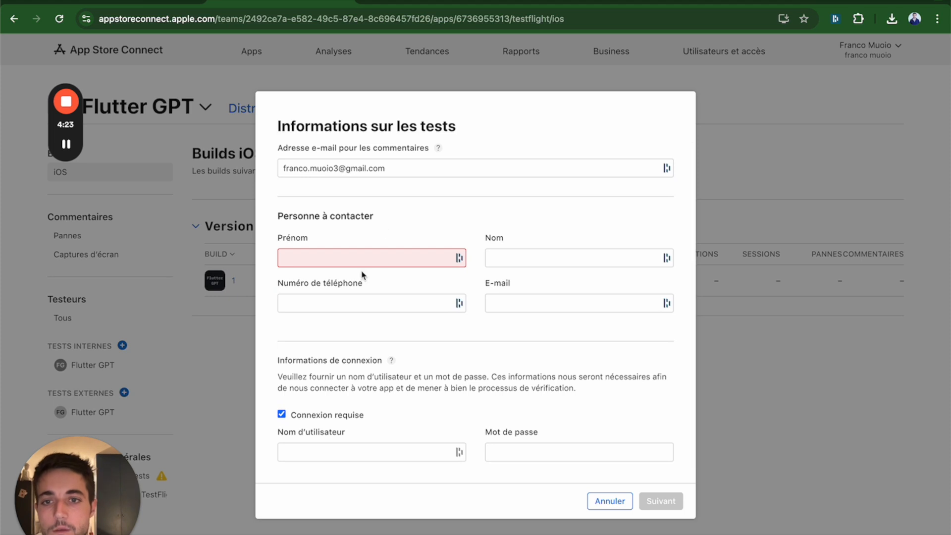
{"action": "left_click", "coordinate": [354, 258]}
{"action": "type", "text": "Franco"}
{"action": "key", "text": "Tab"}
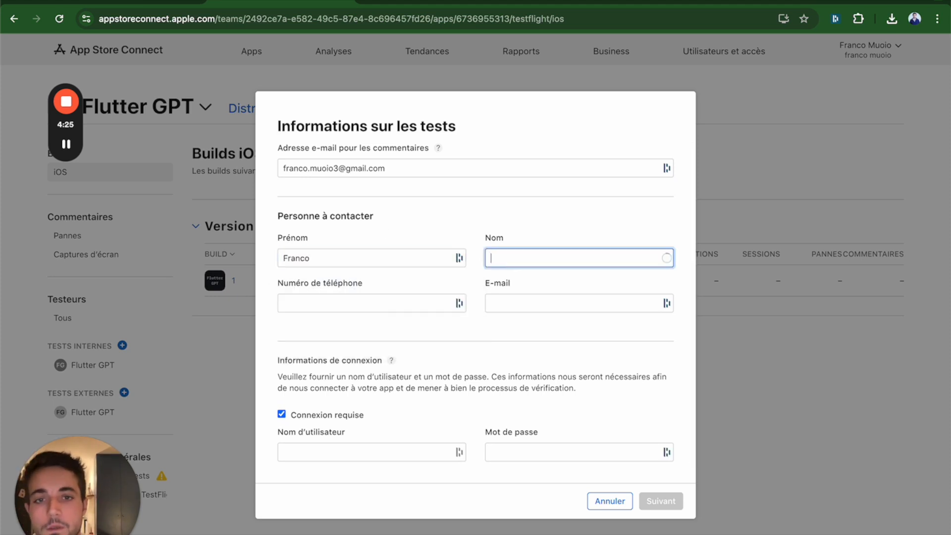
{"action": "type", "text": "MUOIO"}
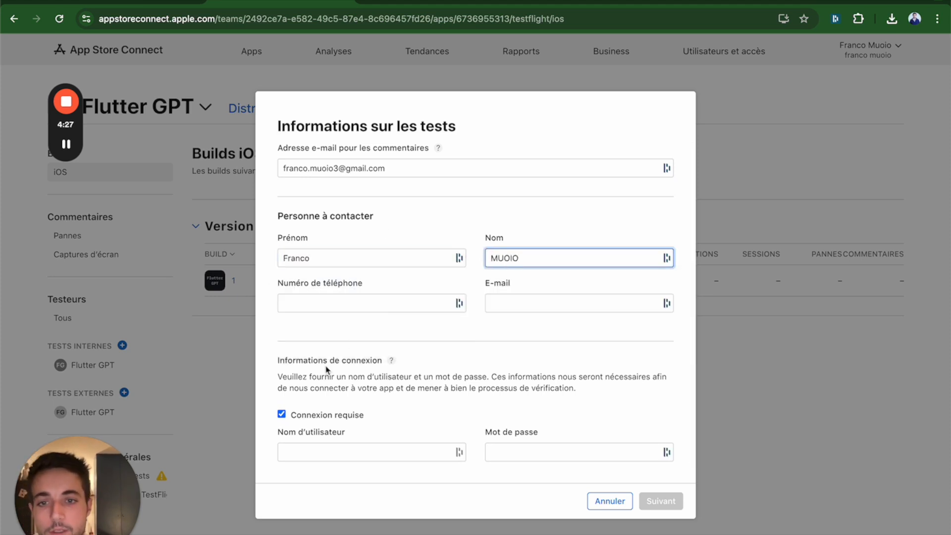
Step: Provide the demo account's username and password in the sign-in information for app review
{"action": "scroll", "coordinate": [327, 369], "scroll_direction": "down", "scroll_amount": 1}
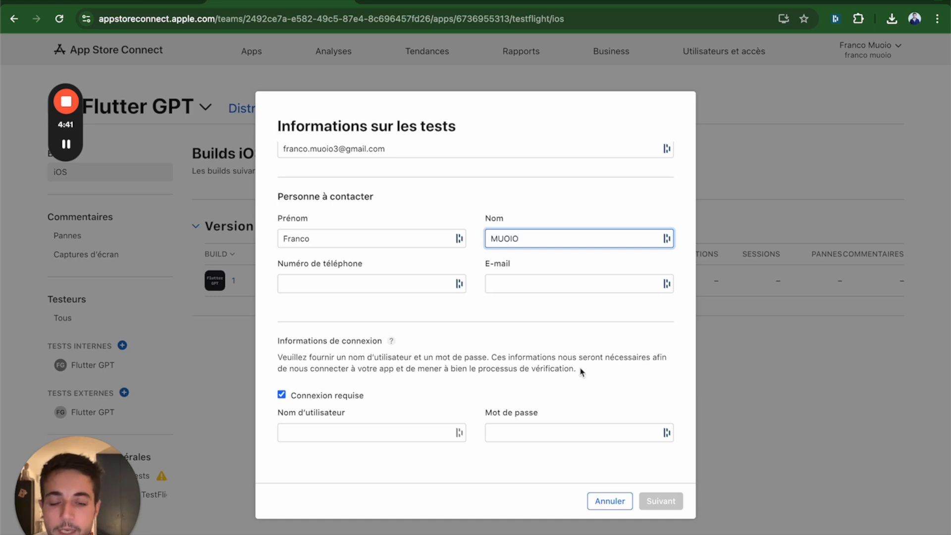
{"action": "left_click", "coordinate": [374, 431]}
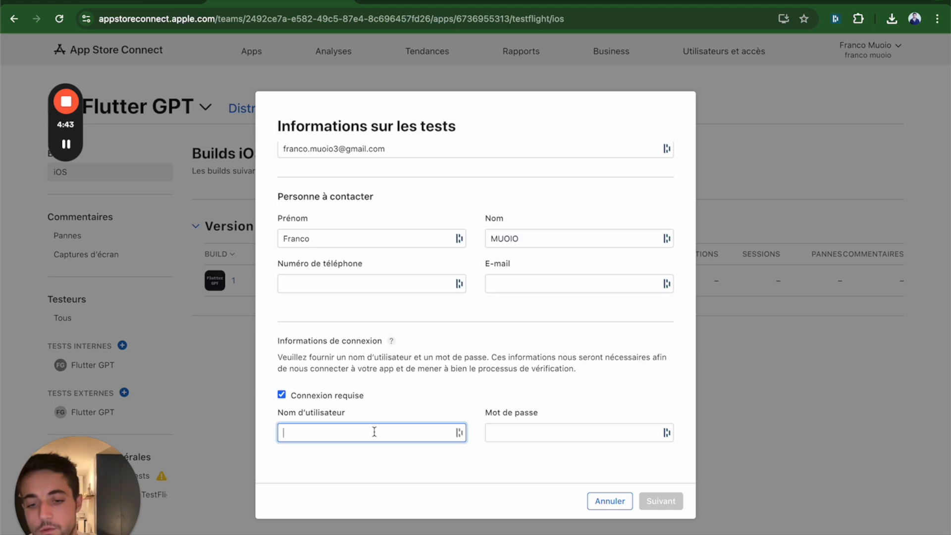
{"action": "type", "text": "test@g"}
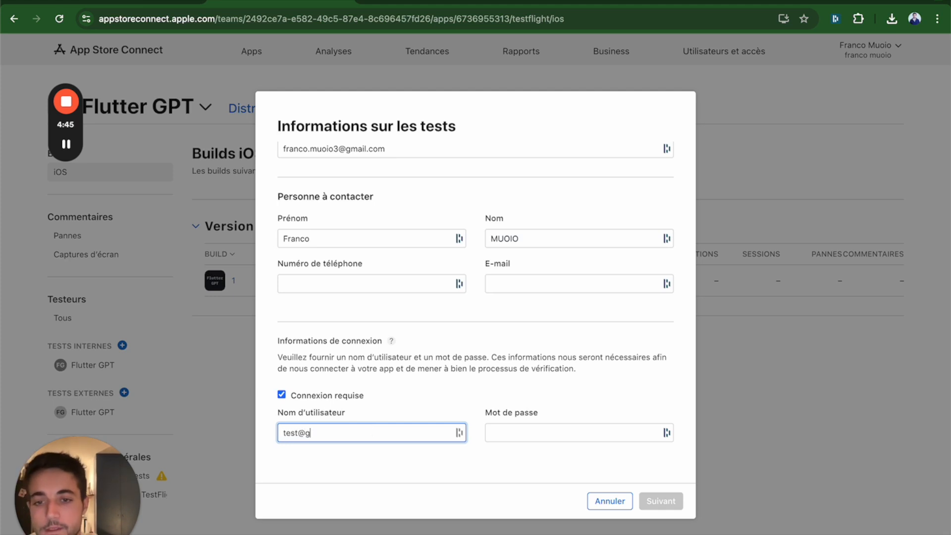
{"action": "key", "text": "BackSpace"}
{"action": "key", "text": "BackSpace"}
{"action": "key", "text": "BackSpace"}
{"action": "key", "text": "BackSpace"}
{"action": "key", "text": "BackSpace"}
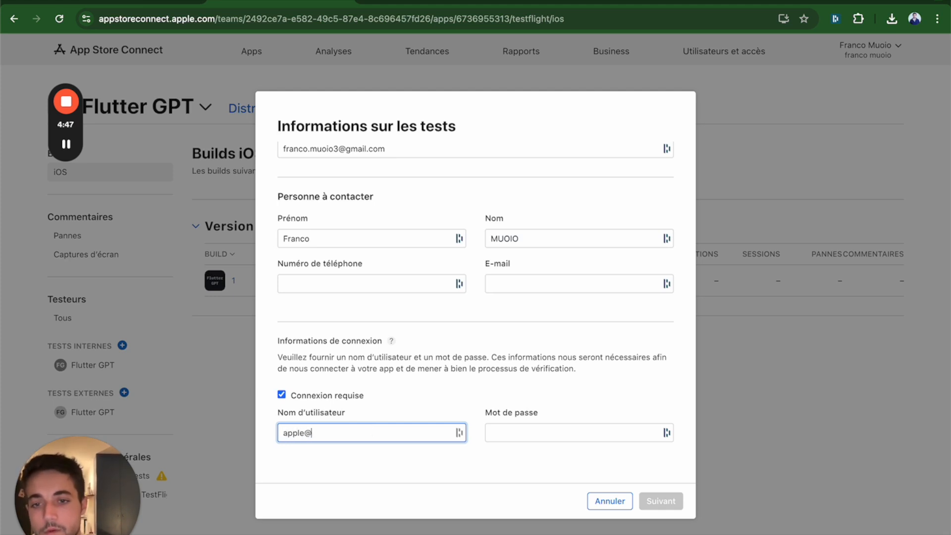
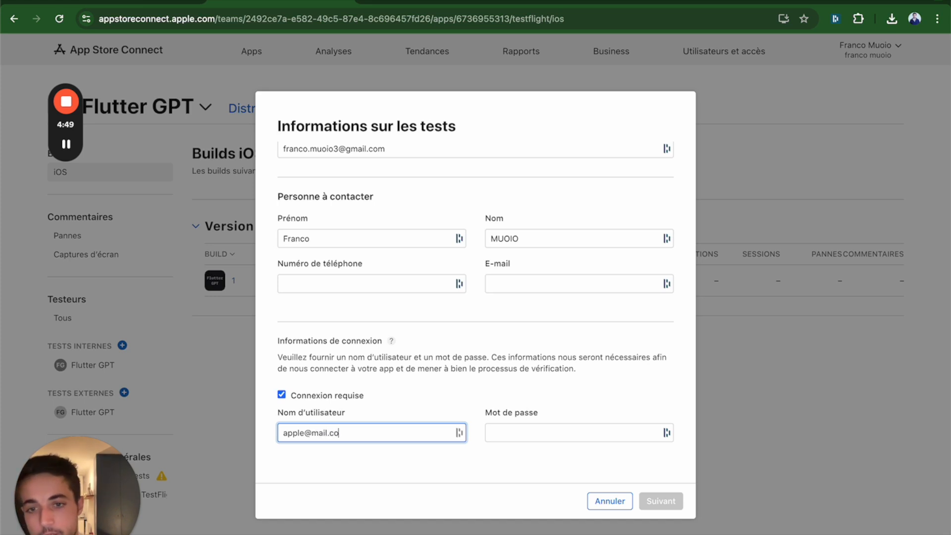
{"action": "key", "text": "Tab"}
{"action": "type", "text": "azert"}
{"action": "left_click", "coordinate": [671, 469]}
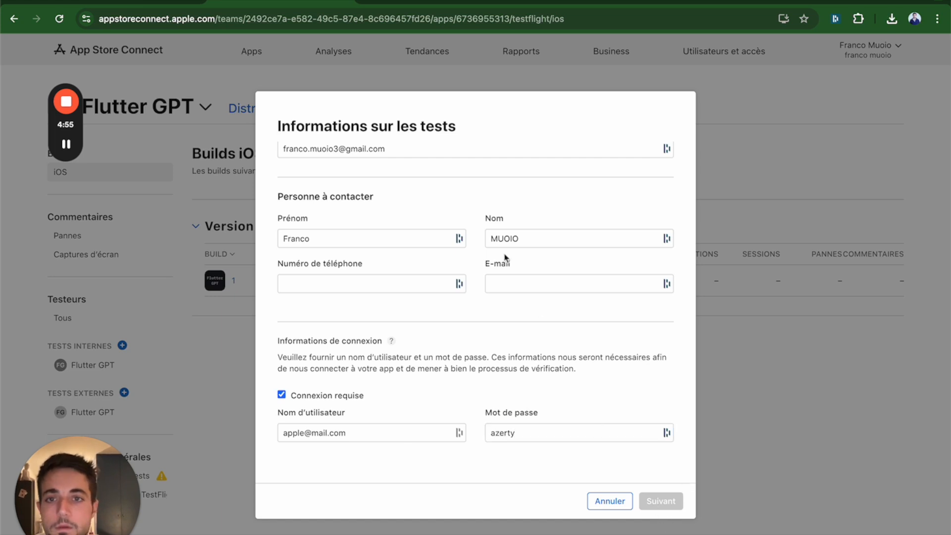
Step: Fill in the contact person's phone number in the test information
{"action": "scroll", "coordinate": [505, 257], "scroll_direction": "up", "scroll_amount": 1}
{"action": "left_click", "coordinate": [366, 303]}
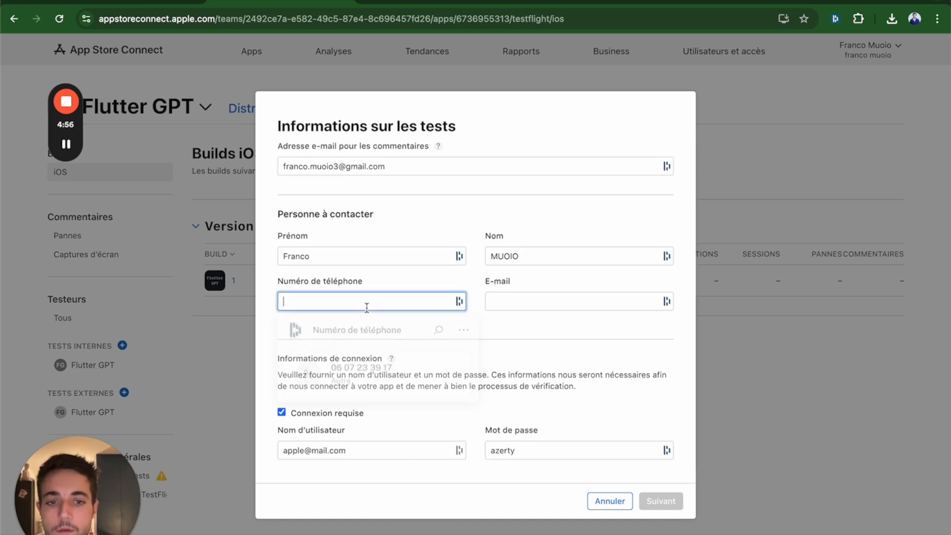
{"action": "left_click", "coordinate": [546, 433]}
{"action": "scroll", "coordinate": [579, 445], "scroll_direction": "down", "scroll_amount": 1}
{"action": "left_click", "coordinate": [565, 435]}
{"action": "left_click", "coordinate": [475, 407]}
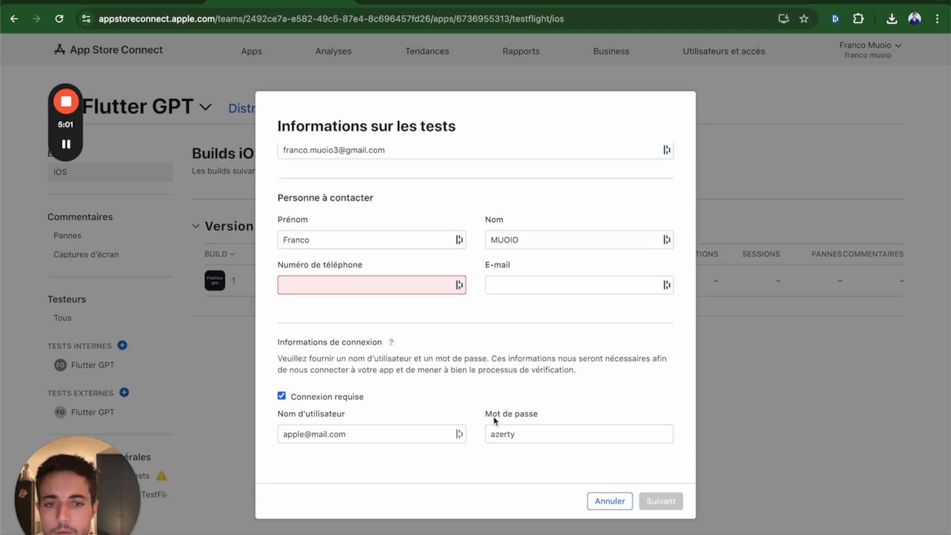
{"action": "scroll", "coordinate": [622, 425], "scroll_direction": "up", "scroll_amount": 1}
{"action": "left_click", "coordinate": [403, 304]}
{"action": "key", "text": "Escape"}
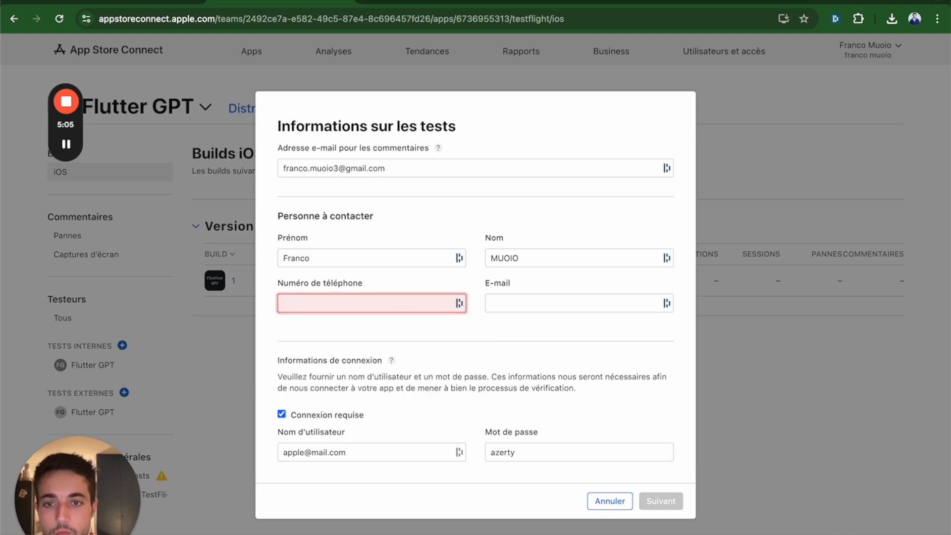
{"action": "scroll", "coordinate": [485, 310], "scroll_direction": "down", "scroll_amount": 1}
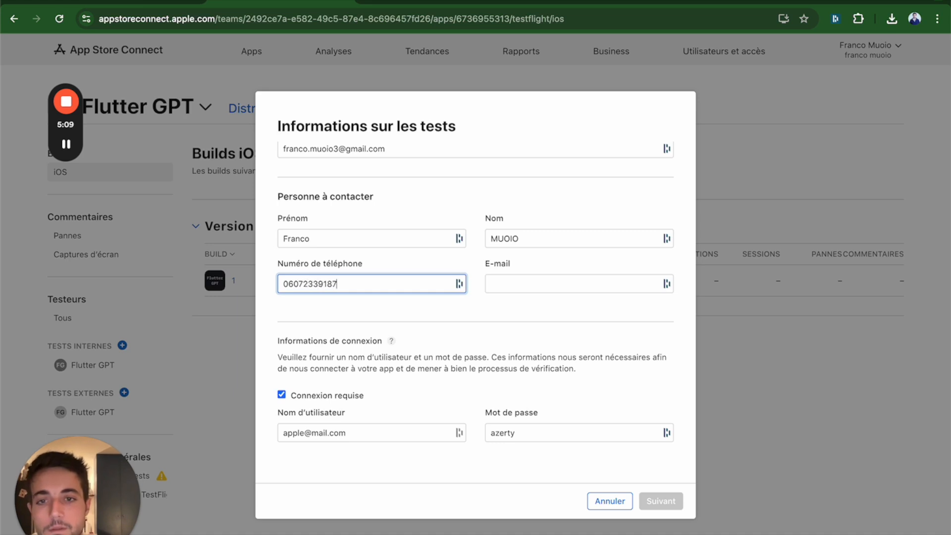
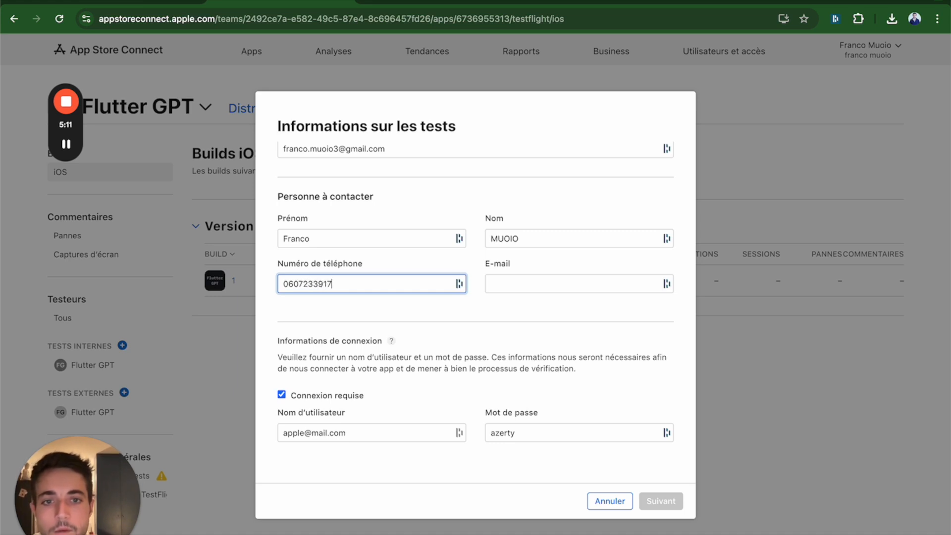
{"action": "left_click", "coordinate": [487, 339]}
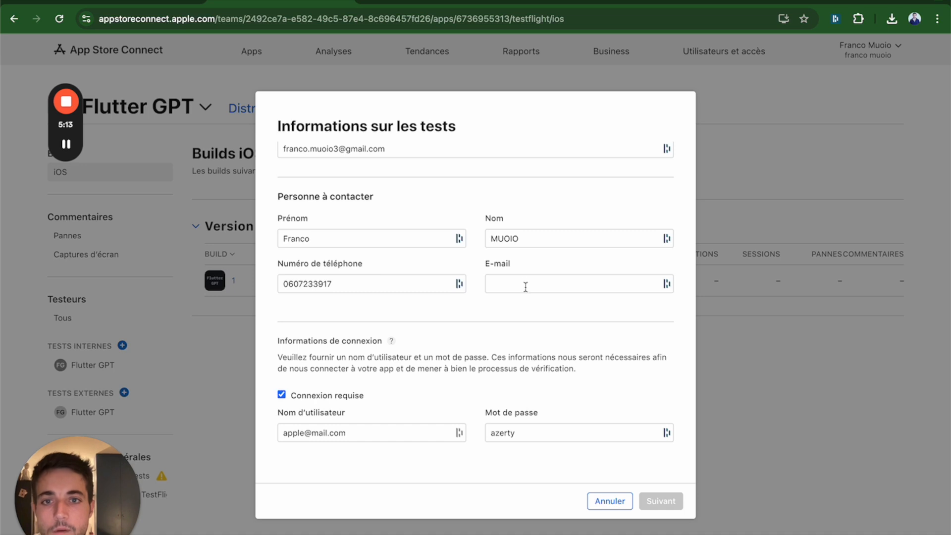
Step: Fill in the contact person's e-mail address and continue to the description of what to test
{"action": "scroll", "coordinate": [512, 298], "scroll_direction": "up", "scroll_amount": 1}
{"action": "left_click", "coordinate": [409, 168]}
{"action": "left_click", "coordinate": [539, 301]}
{"action": "key", "text": "super+v"}
{"action": "left_click", "coordinate": [551, 367]}
{"action": "triple_click", "coordinate": [552, 303]}
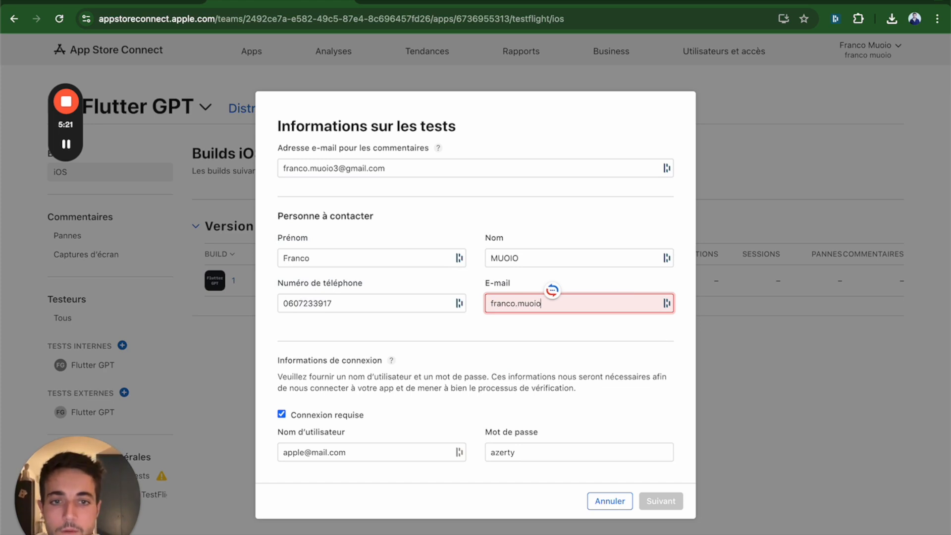
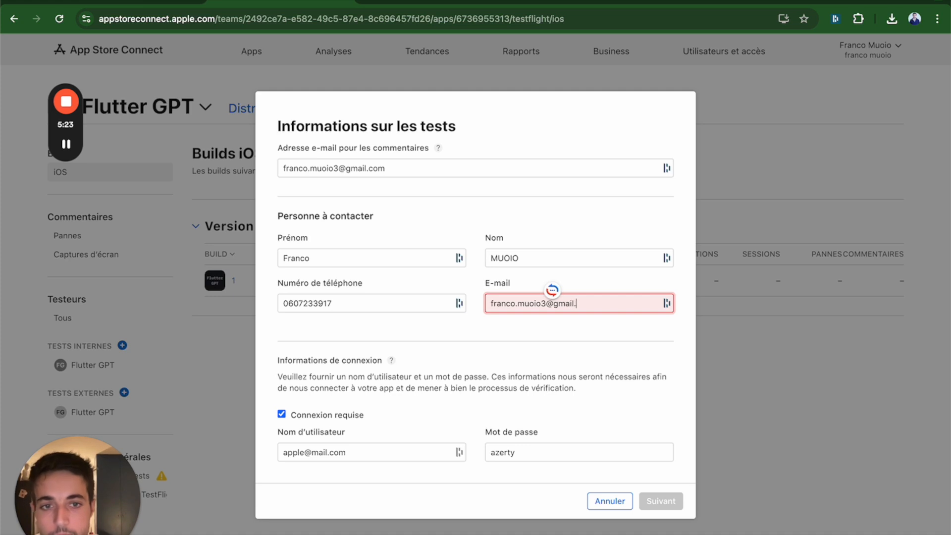
{"action": "left_click", "coordinate": [556, 350]}
{"action": "scroll", "coordinate": [555, 350], "scroll_direction": "down", "scroll_amount": 1}
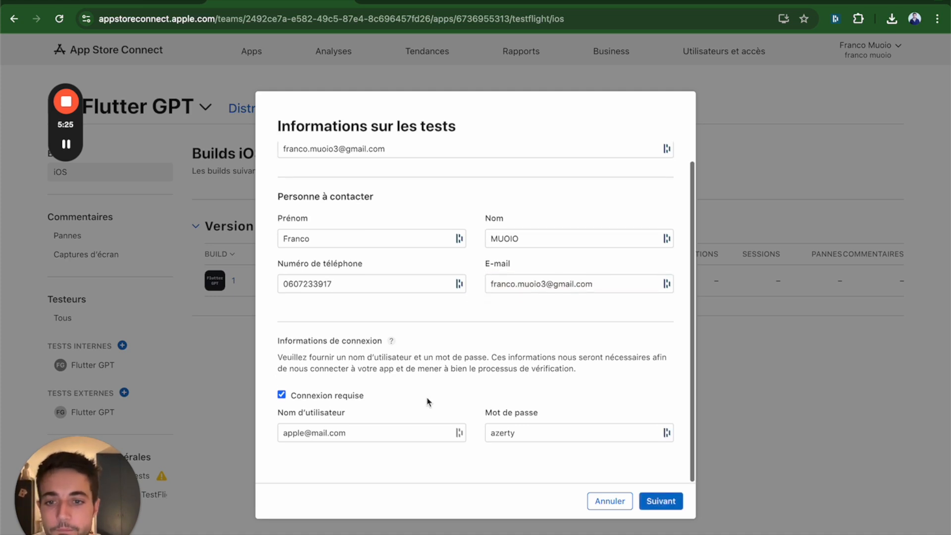
{"action": "scroll", "coordinate": [451, 412], "scroll_direction": "up", "scroll_amount": 1}
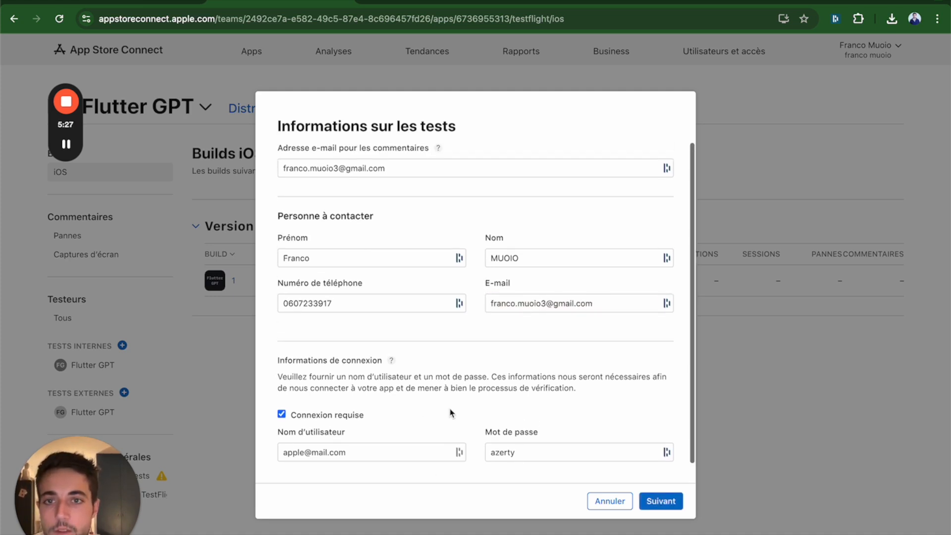
{"action": "left_click", "coordinate": [652, 499]}
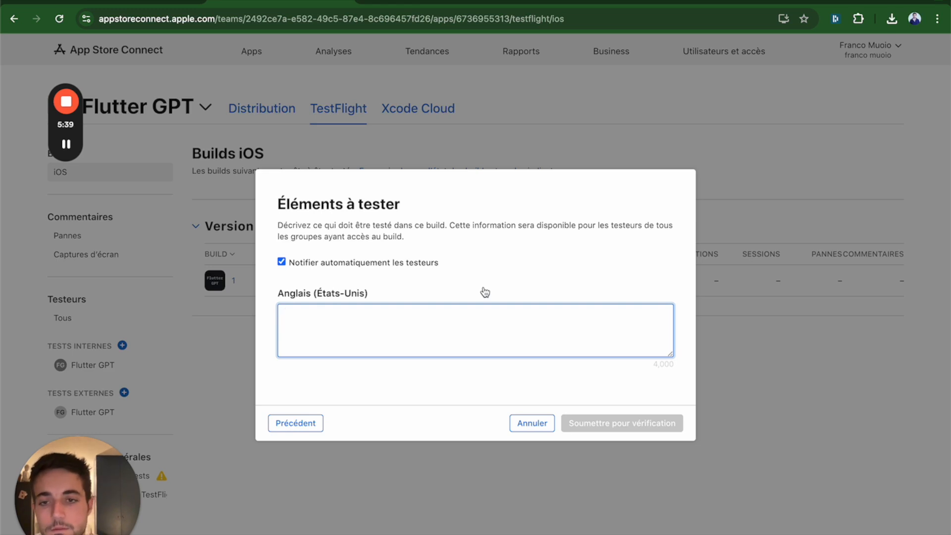
Step: Describe the items to test as "All application" and submit the build for review
{"action": "type", "text": "All ap"}
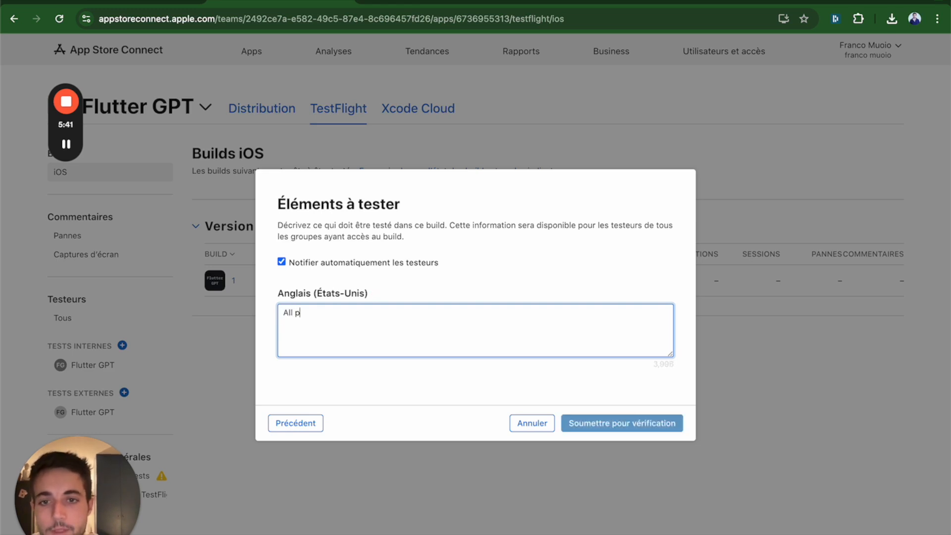
{"action": "key", "text": "BackSpace"}
{"action": "type", "text": "application"}
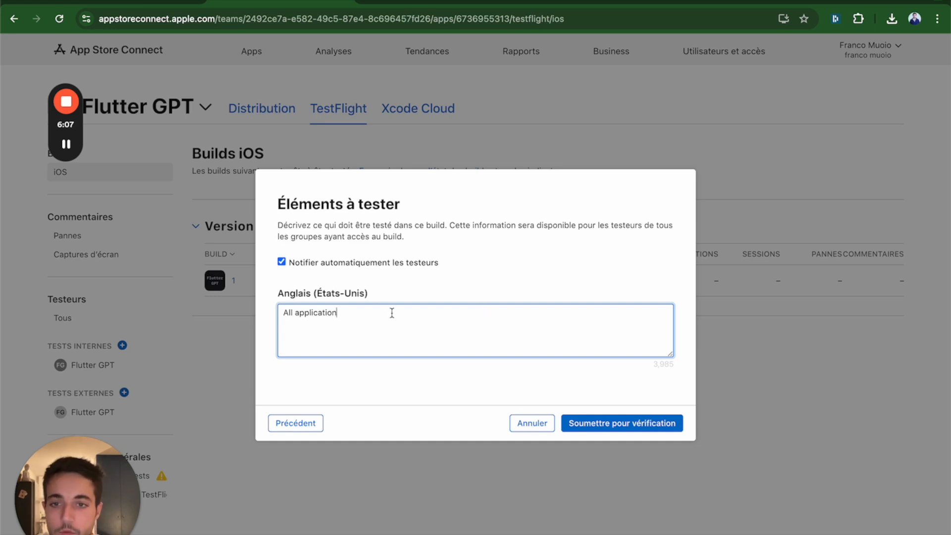
{"action": "left_click", "coordinate": [601, 424]}
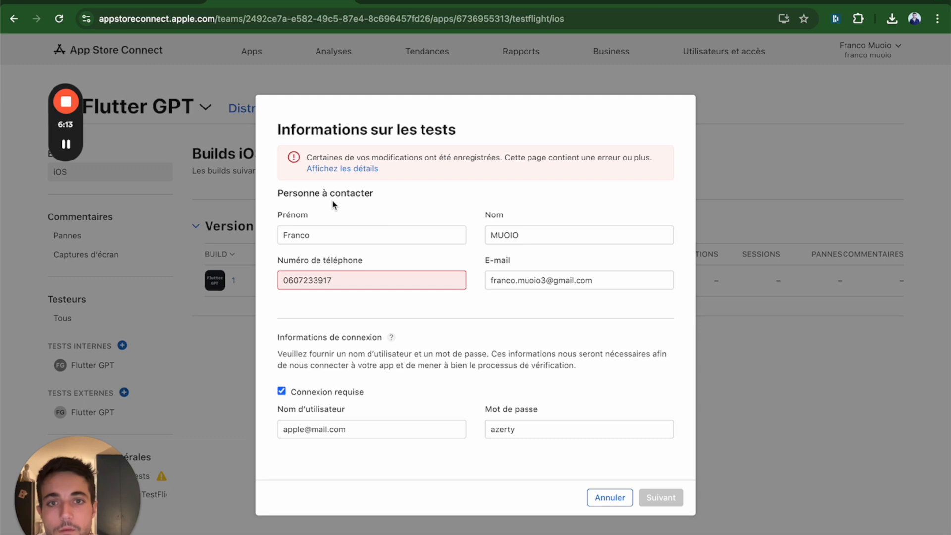
Step: Change the contact's phone number to international format with the country code and resubmit the build for review
{"action": "mouse_move", "coordinate": [360, 283]}
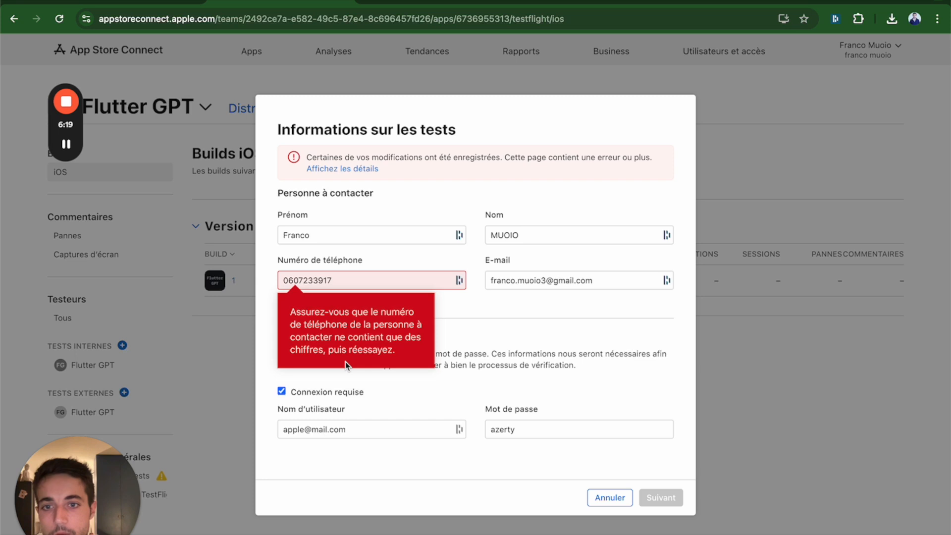
{"action": "left_click", "coordinate": [344, 279]}
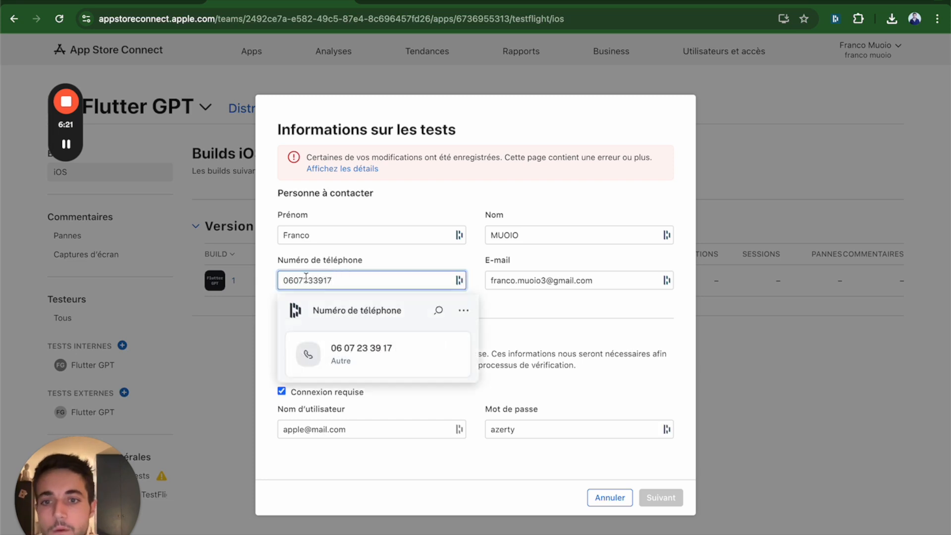
{"action": "left_click", "coordinate": [285, 280]}
{"action": "key", "text": "Delete"}
{"action": "type", "text": "+2"}
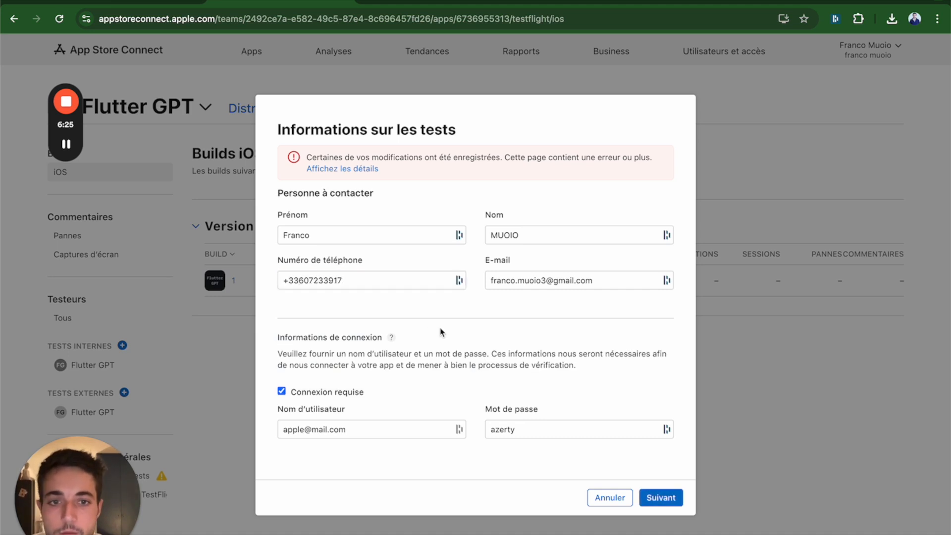
{"action": "left_click", "coordinate": [661, 497]}
{"action": "left_click", "coordinate": [631, 422]}
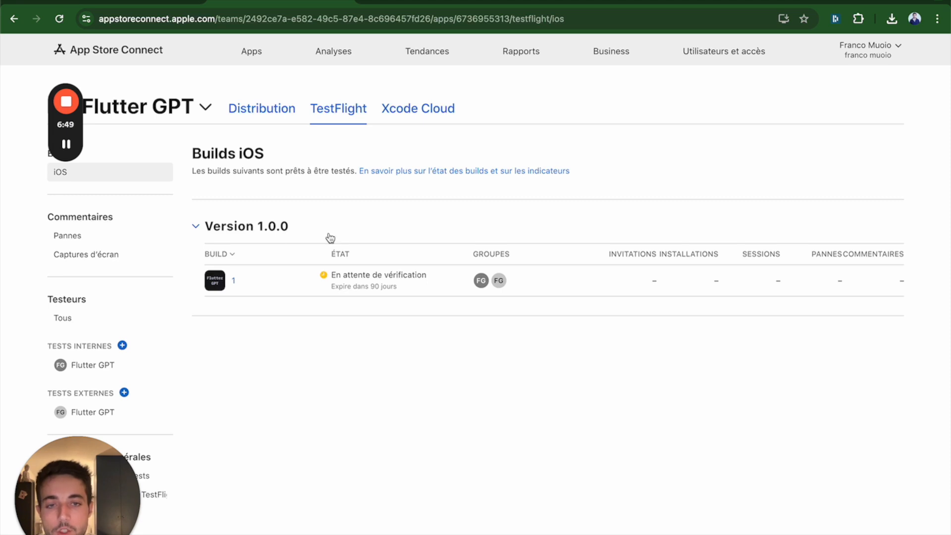
Step: Switch to Gmail and look over the TestFlight invitation e-mail for Flutter GPT
{"action": "mouse_move", "coordinate": [62, 151]}
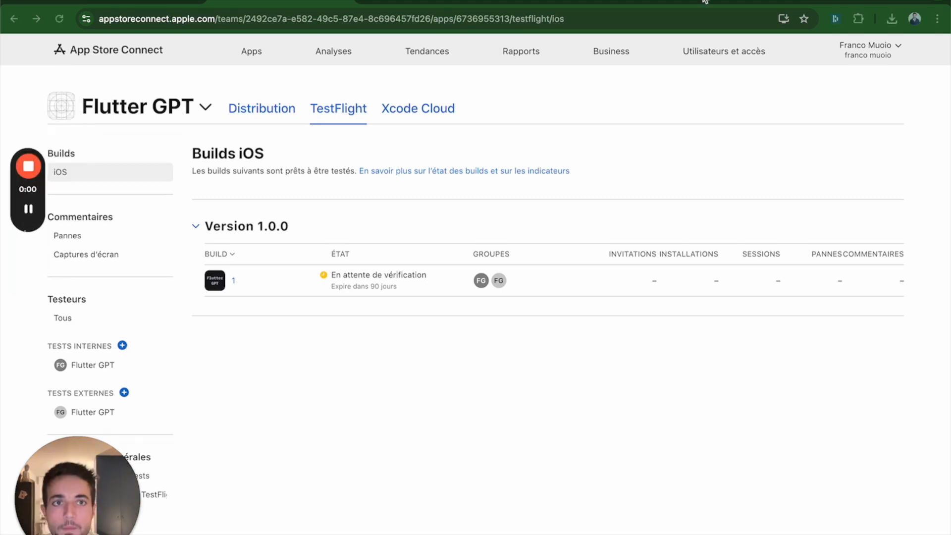
{"action": "left_click", "coordinate": [704, 1]}
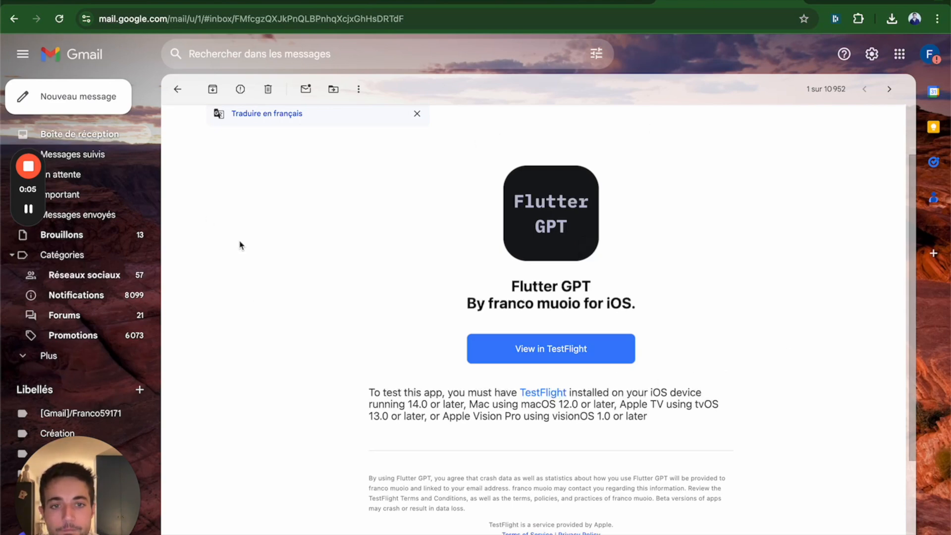
{"action": "scroll", "coordinate": [243, 250], "scroll_direction": "up", "scroll_amount": 3}
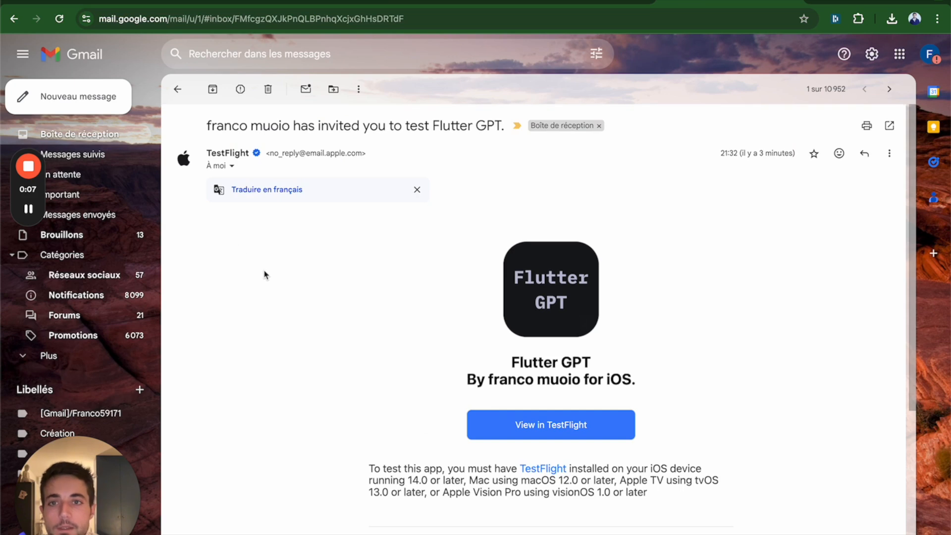
Step: Read the device and system requirements for testing in the Flutter GPT invitation e-mail
{"action": "scroll", "coordinate": [280, 276], "scroll_direction": "down", "scroll_amount": 5}
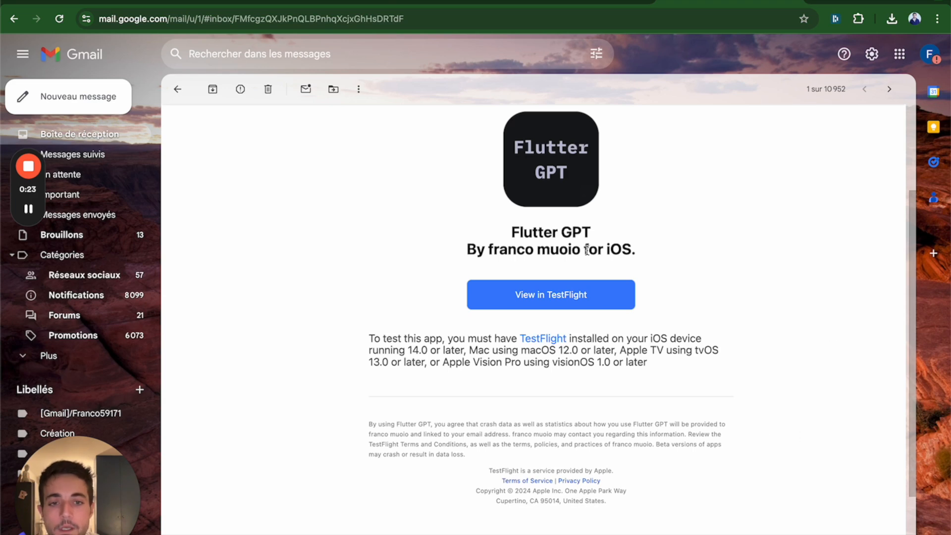
{"action": "scroll", "coordinate": [596, 256], "scroll_direction": "up", "scroll_amount": 1}
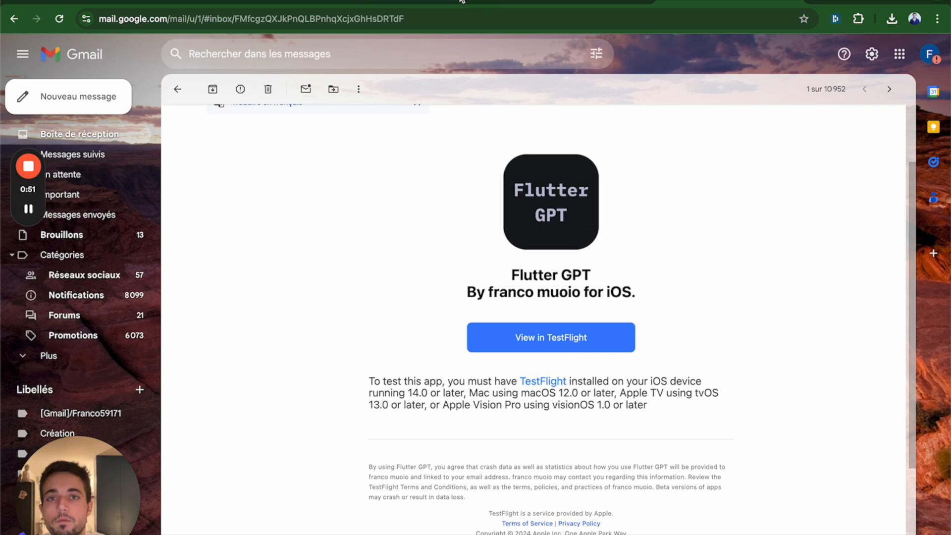
Step: Check the review status and groups of the Flutter GPT iOS build in App Store Connect, and return to the invitation in Gmail
{"action": "left_click", "coordinate": [316, 3]}
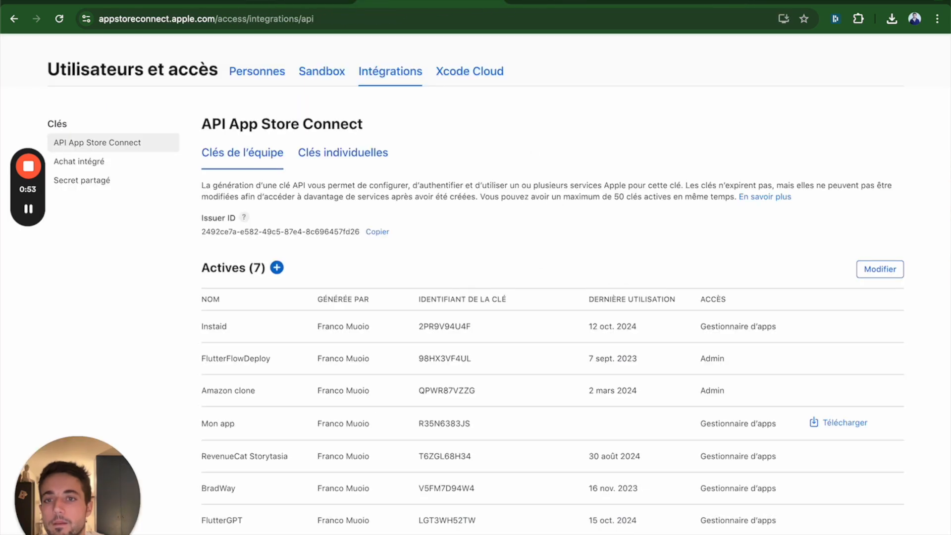
{"action": "left_click", "coordinate": [297, 2]}
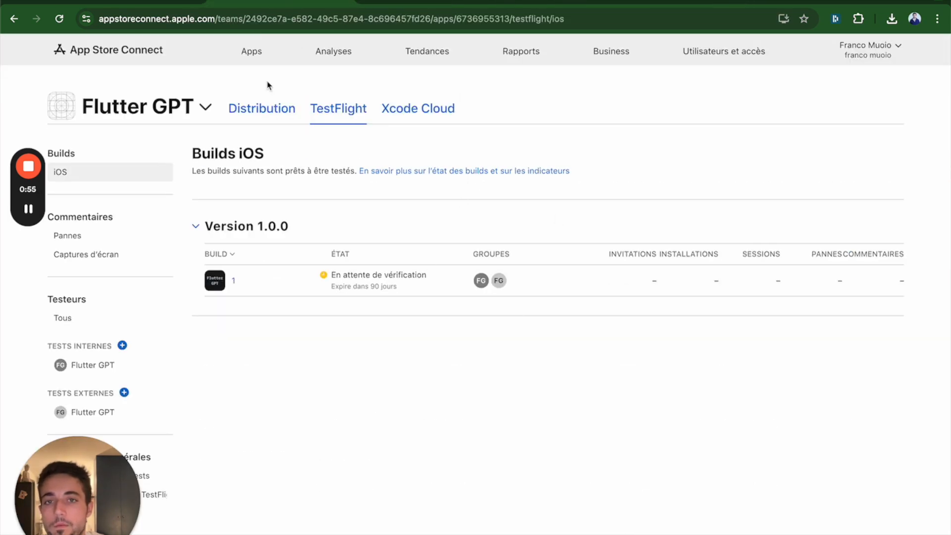
{"action": "scroll", "coordinate": [102, 361], "scroll_direction": "down", "scroll_amount": 2}
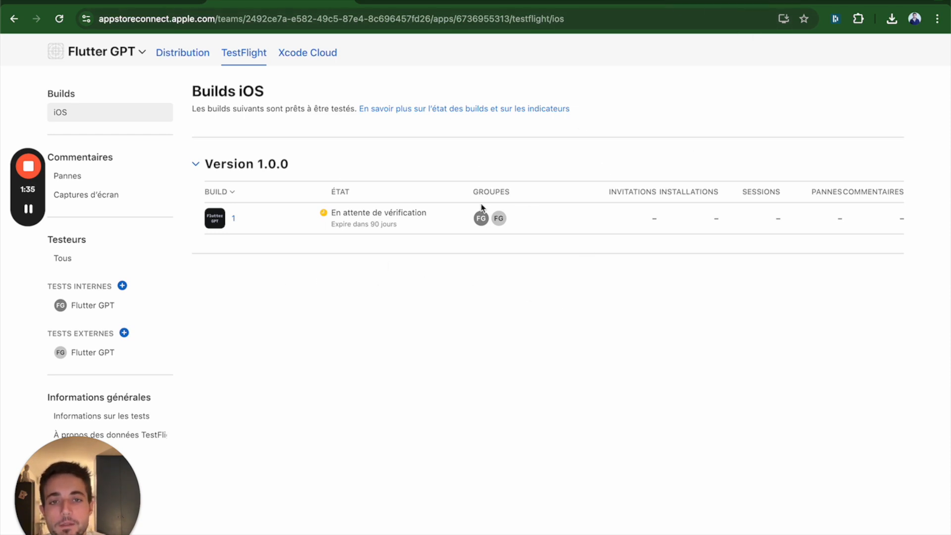
{"action": "mouse_move", "coordinate": [562, 212]}
{"action": "left_click", "coordinate": [709, 3]}
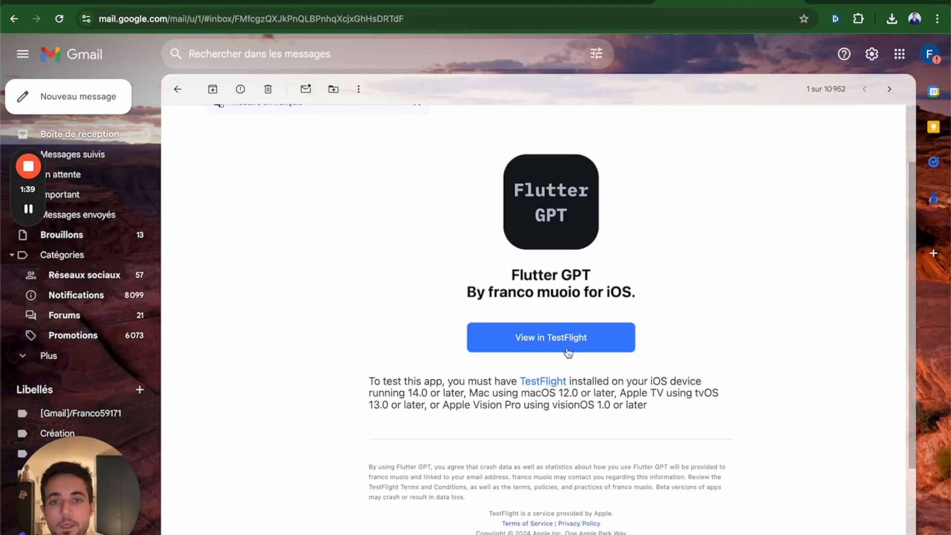
{"action": "scroll", "coordinate": [725, 284], "scroll_direction": "up", "scroll_amount": 3}
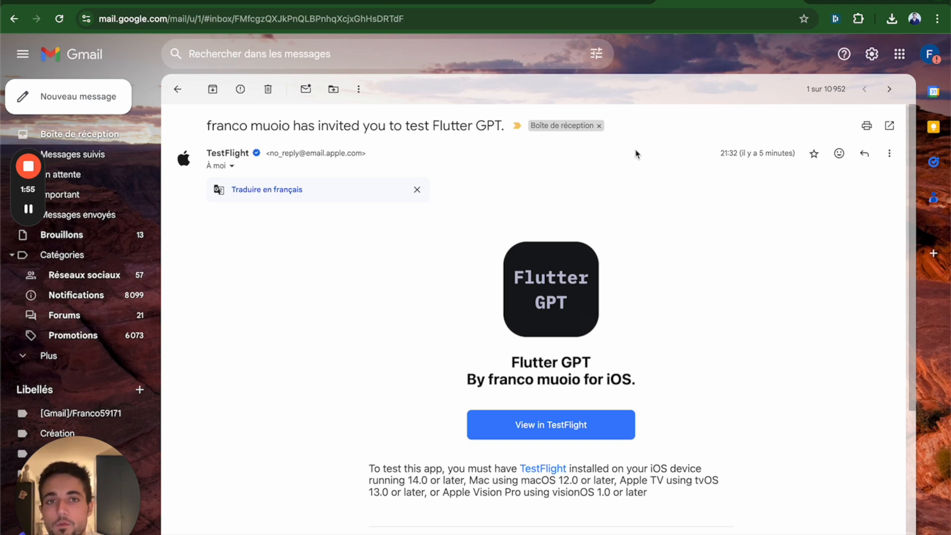
Step: Switch to the blog article on testing a mobile app with TestFlight and FlutterFlow and look back through its deployment sections
{"action": "left_click", "coordinate": [580, 1]}
{"action": "scroll", "coordinate": [515, 164], "scroll_direction": "up", "scroll_amount": 15}
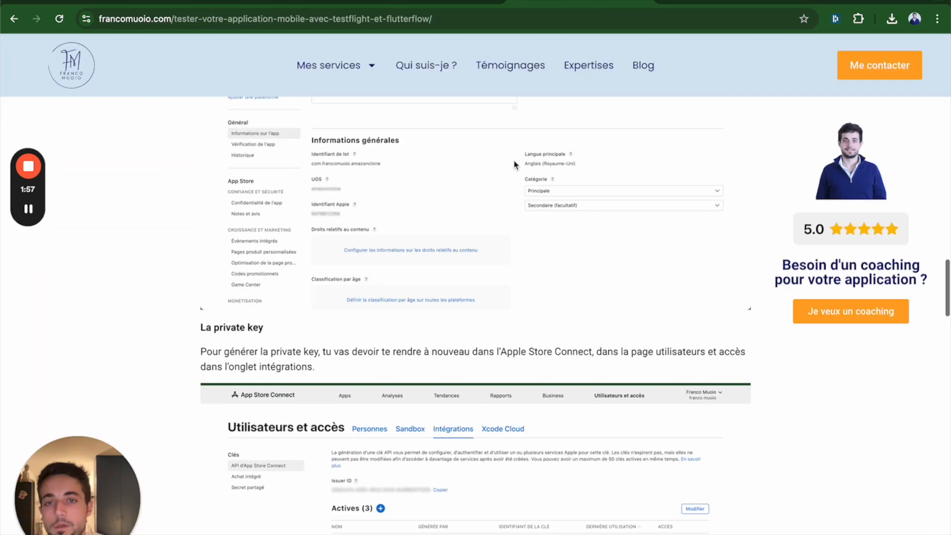
{"action": "scroll", "coordinate": [515, 164], "scroll_direction": "up", "scroll_amount": 10}
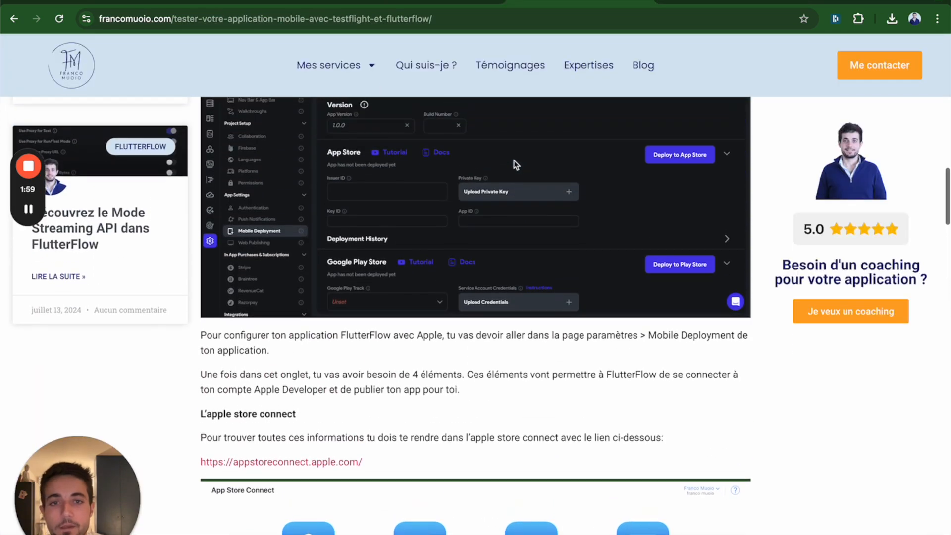
{"action": "scroll", "coordinate": [515, 165], "scroll_direction": "up", "scroll_amount": 1}
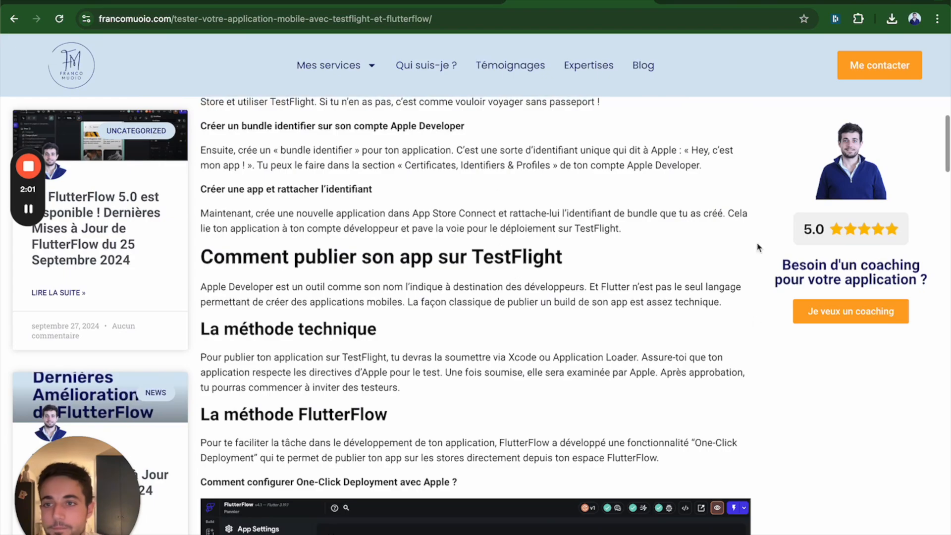
{"action": "mouse_move", "coordinate": [35, 169]}
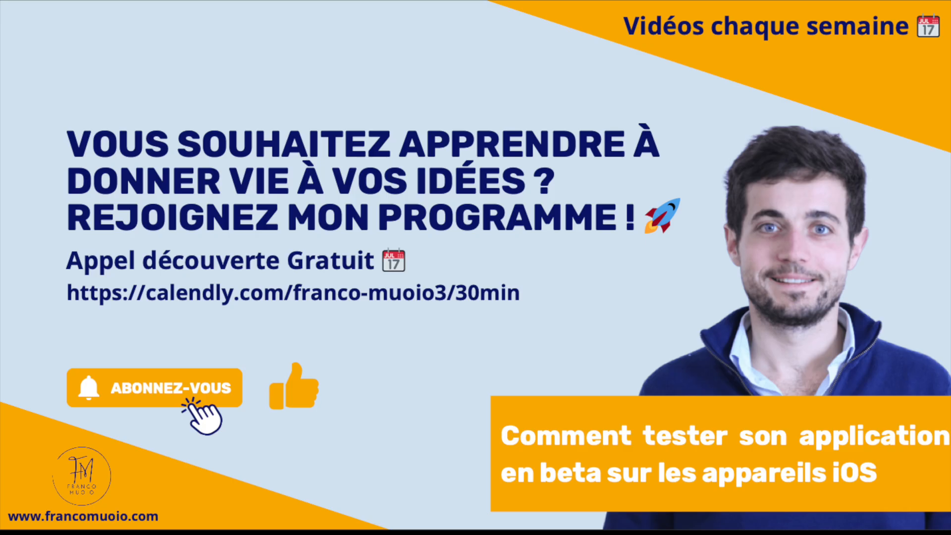